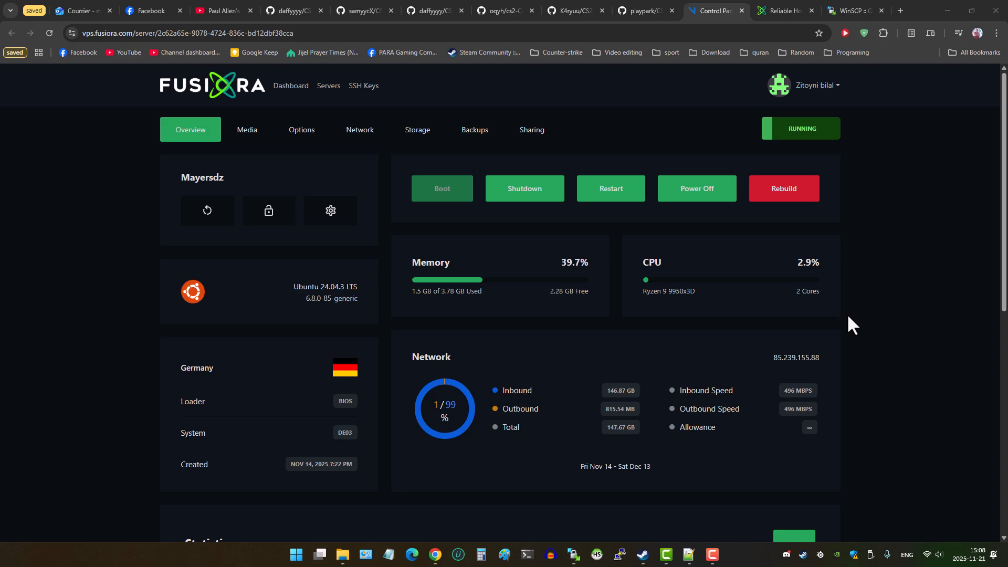
- With the server IP 85.239.155.88 on the Fusiora overview, bring up PuTTY Configuration from the taskbar
left_click(619, 554)
- Paste 85.239.155.88 as the PuTTY host, open the SSH session and log in as root
double_click(494, 229)
right_click(493, 229)
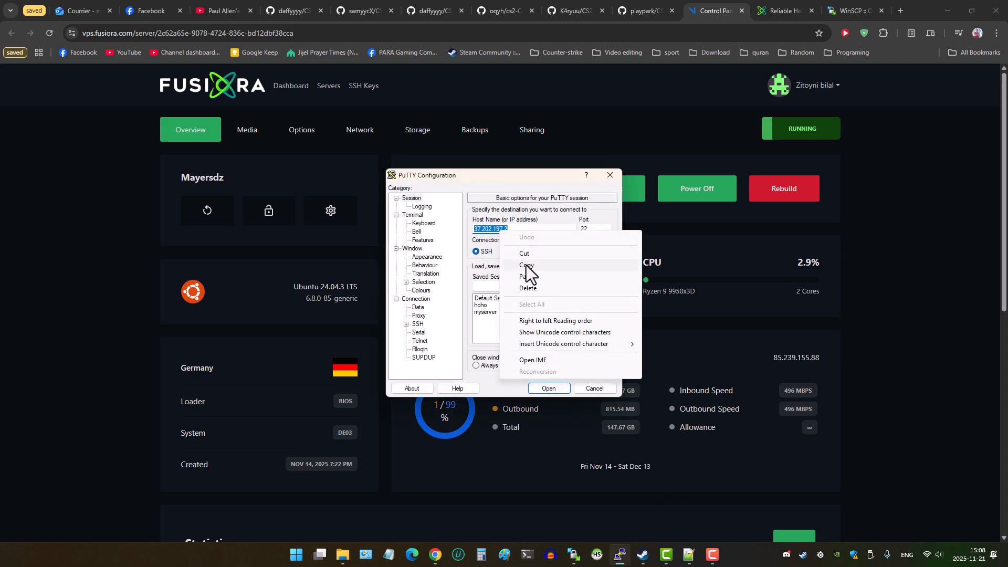
left_click(526, 273)
left_click(549, 389)
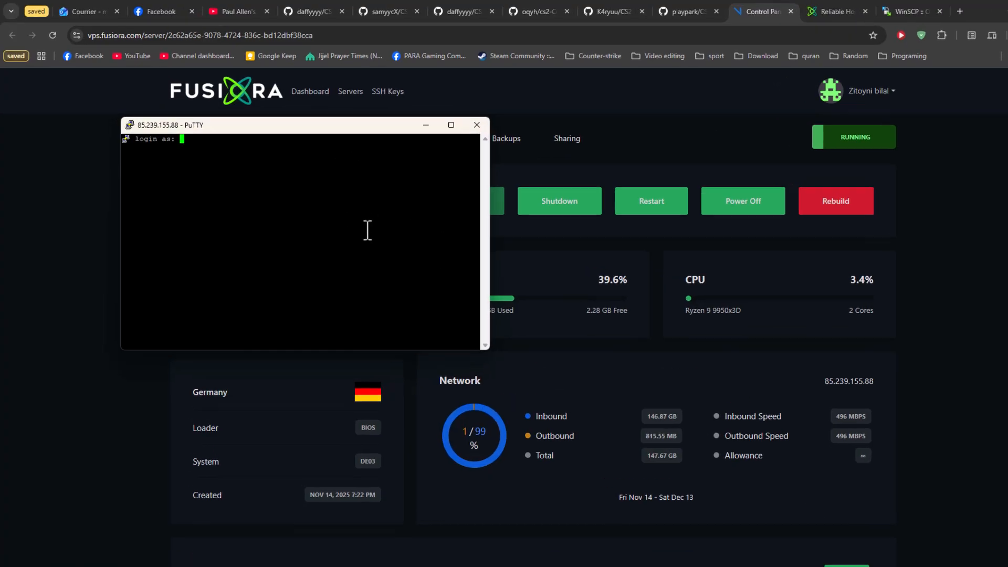
type("root")
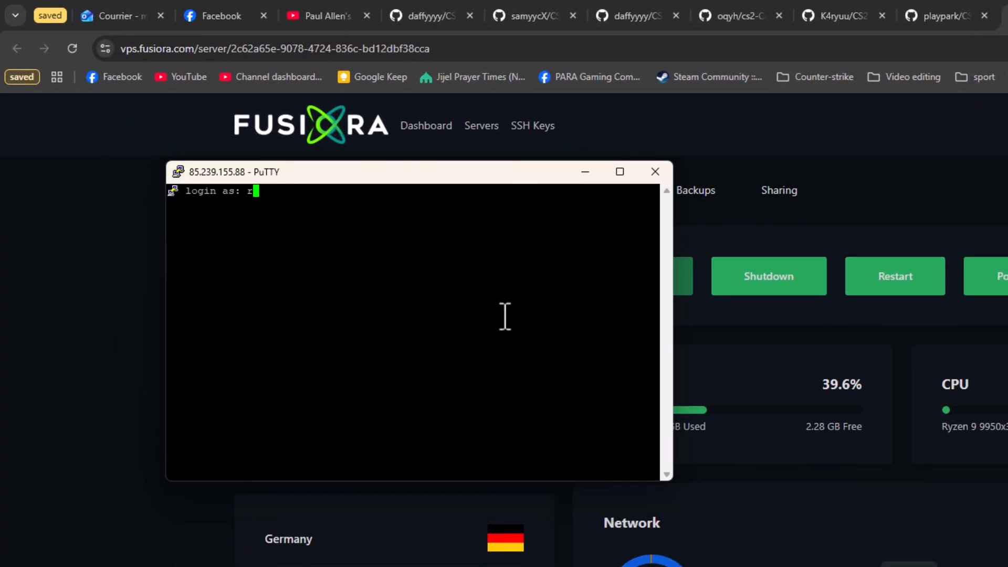
key("Return")
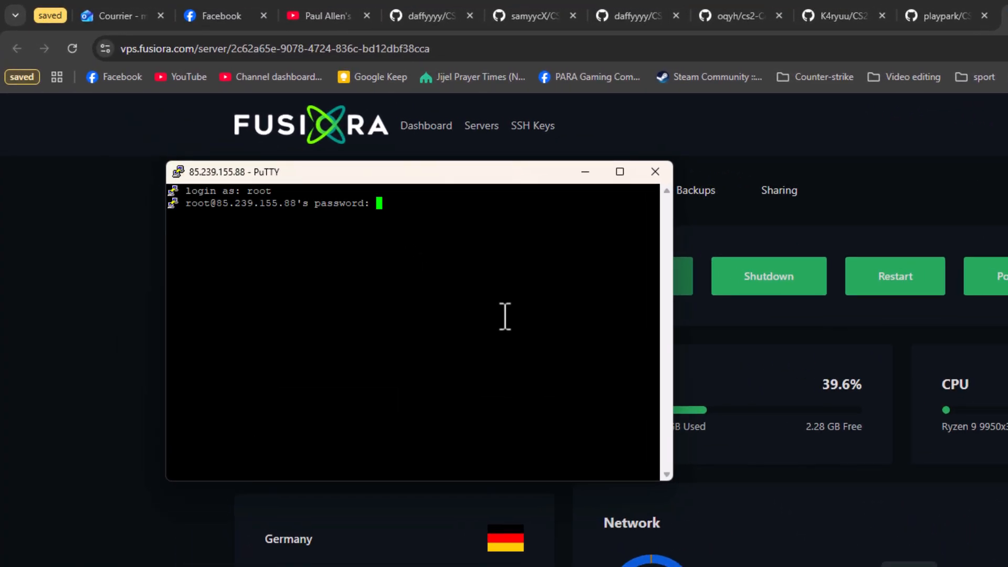
key("Return")
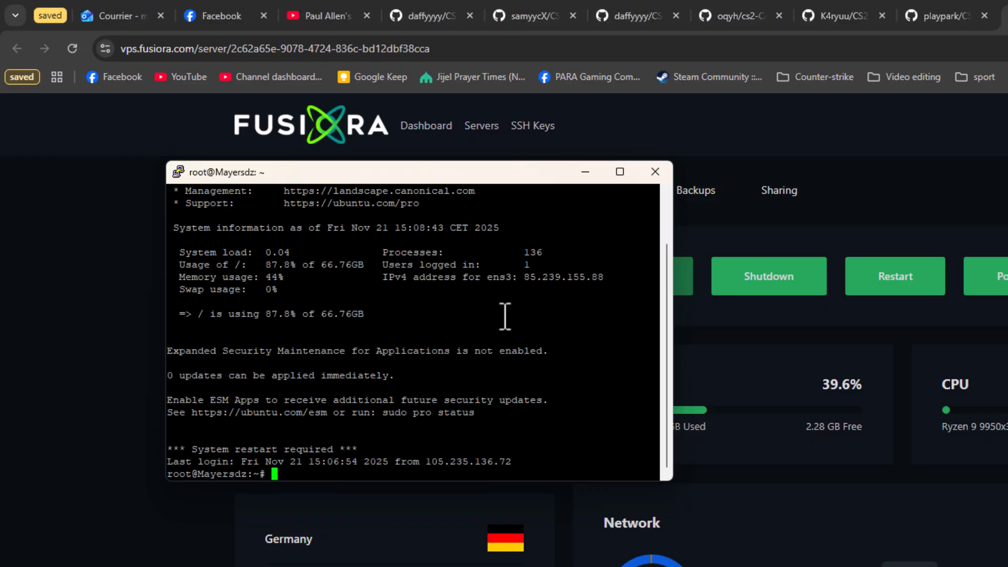
- Switch to the game server user with su -, list ./cs2server commands, then run ./cs2server restart
type("su")
type(" - mayer")
type("sdz")
key("Return")
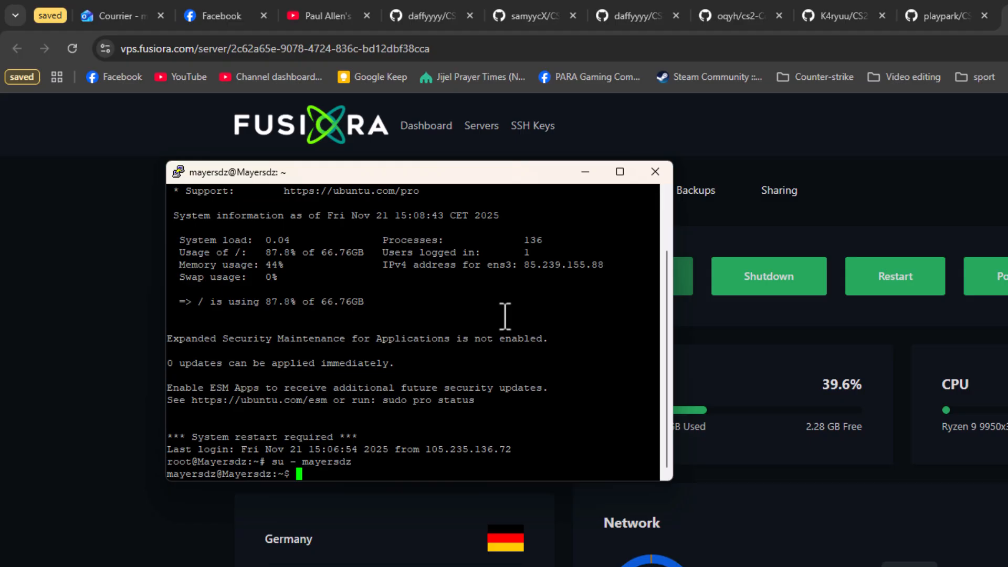
type("./cs")
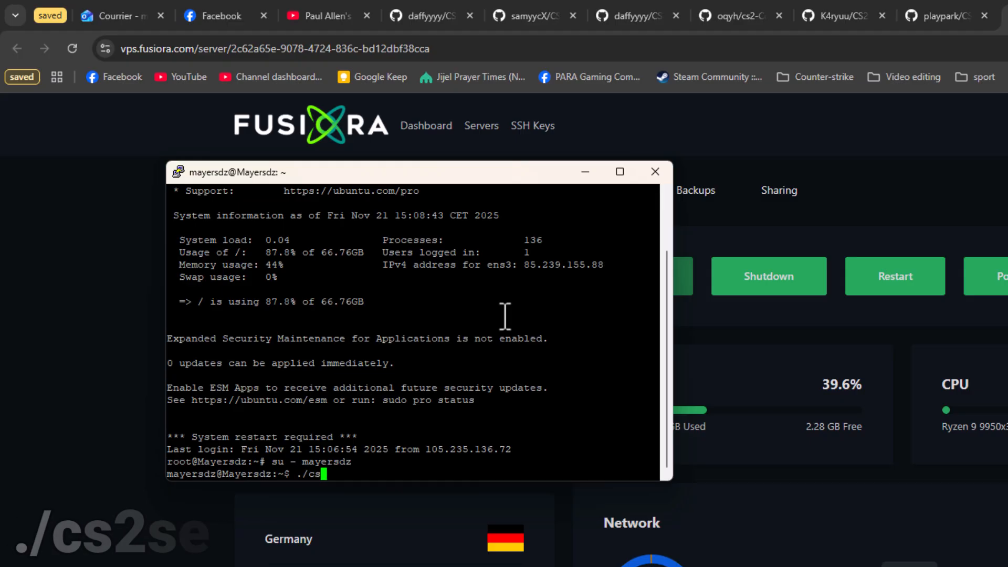
type("2server")
key("Return")
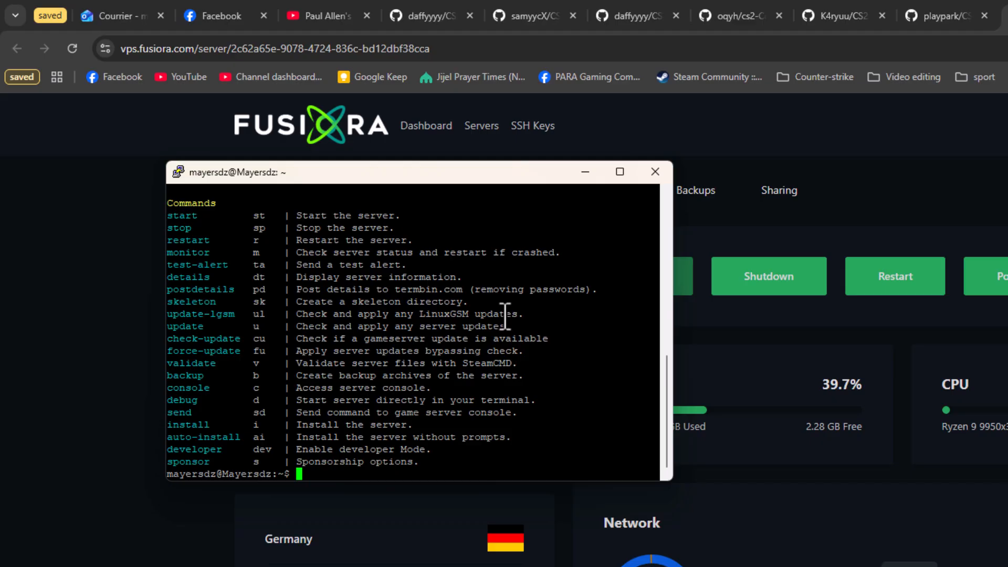
type("./cs2server r")
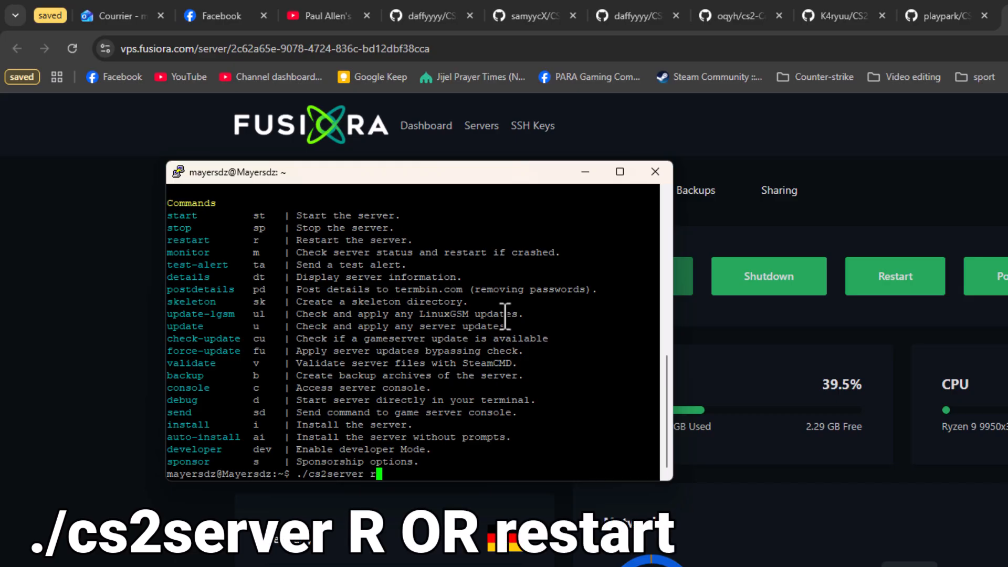
type("estart")
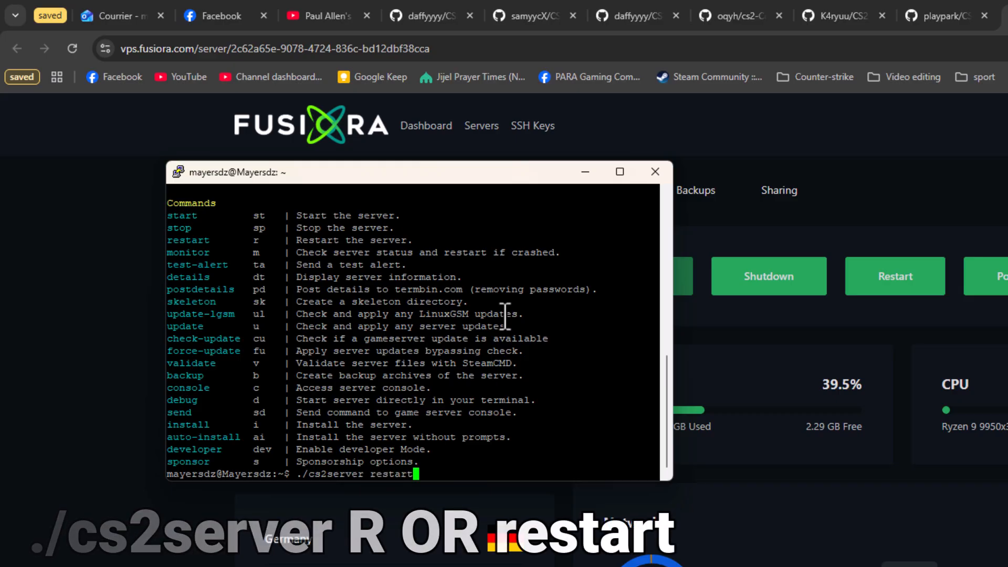
key("Return")
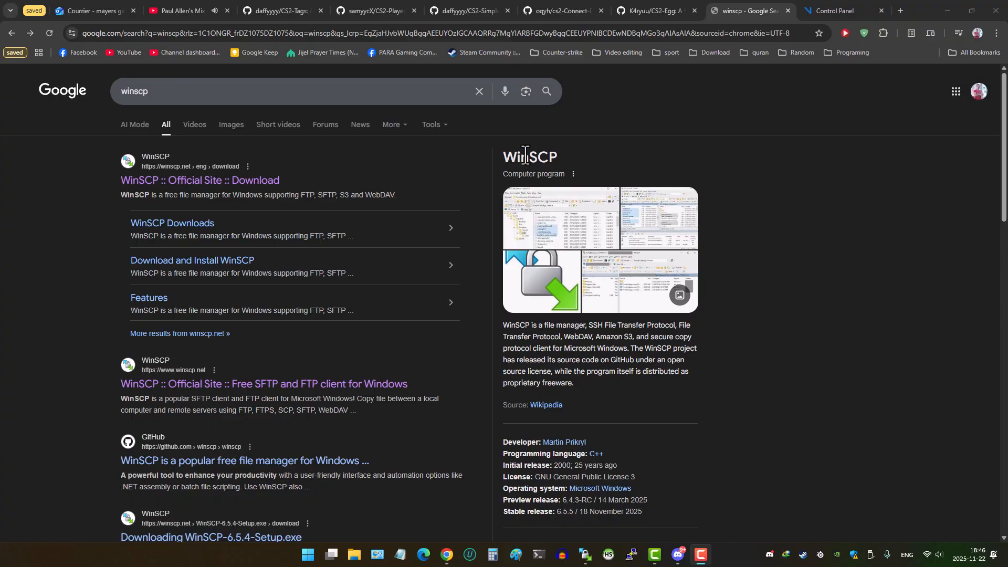
- Bring WinSCP forward and start a New Site in its Login dialog
left_click_drag(503, 158, 554, 160)
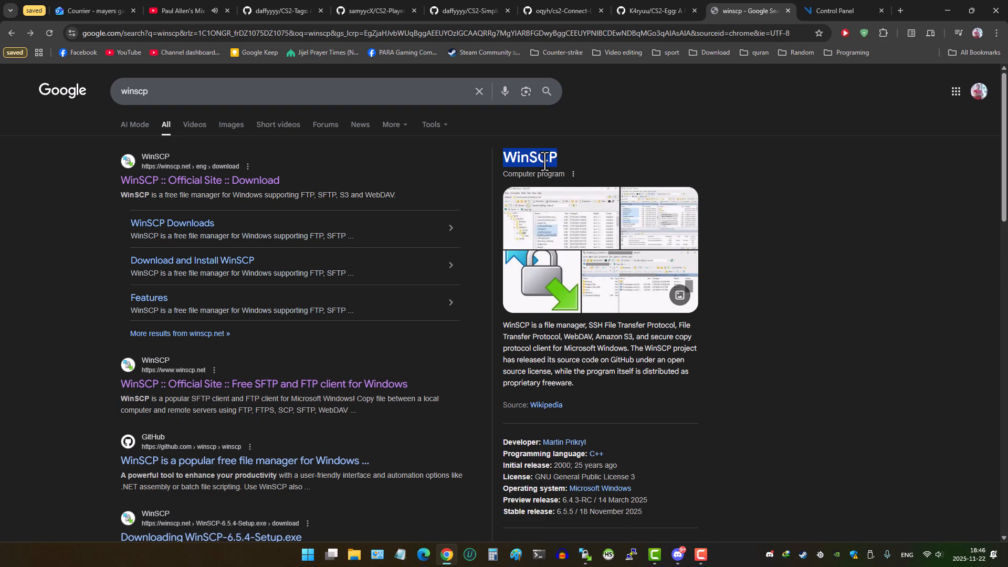
left_click(586, 555)
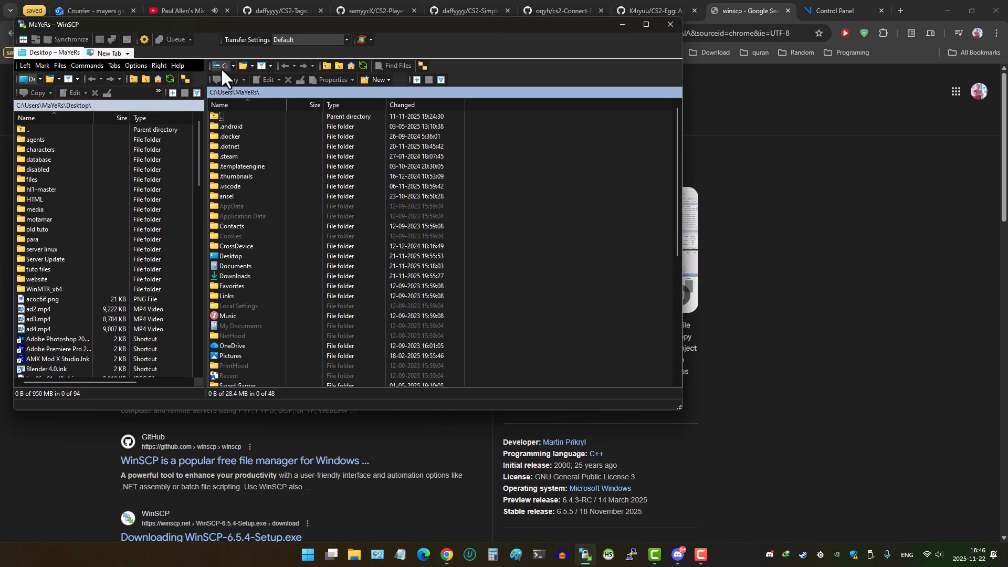
left_click_drag(332, 28, 462, 156)
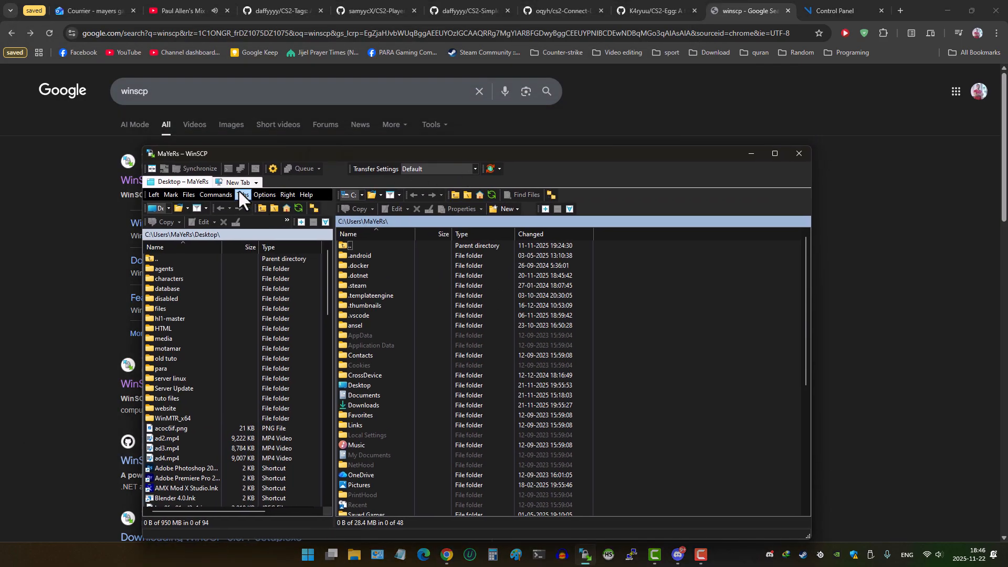
left_click(234, 182)
left_click(344, 267)
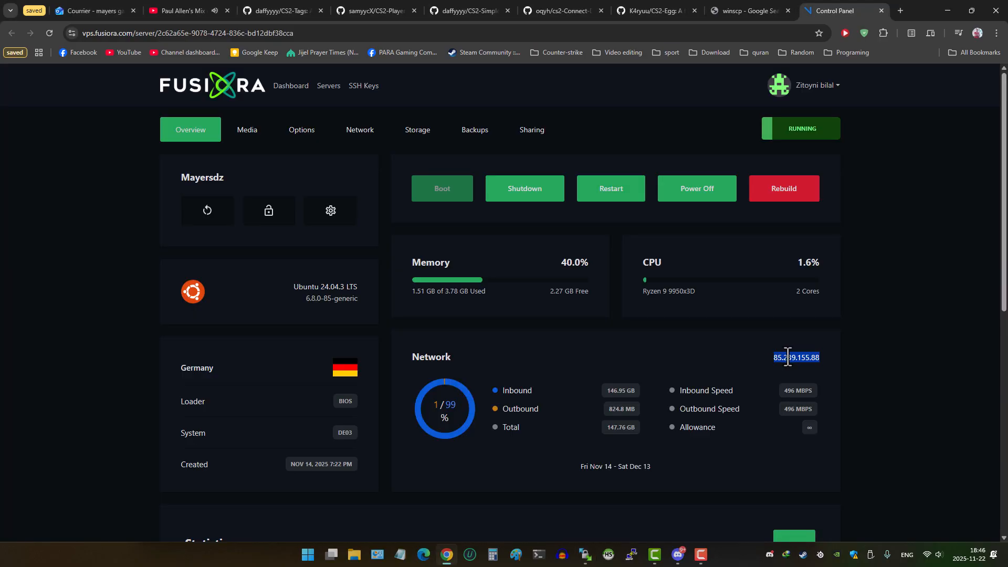
- Fill the new site with host 85.239.155.88 plus the game server user's name and password
right_click(788, 357)
left_click(808, 369)
left_click(586, 554)
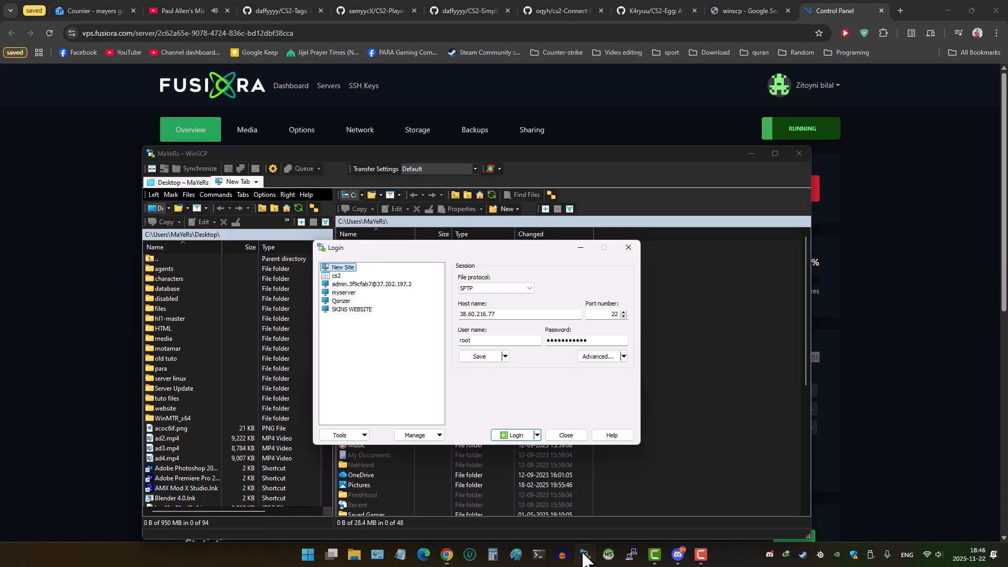
left_click_drag(522, 315, 441, 314)
right_click(470, 314)
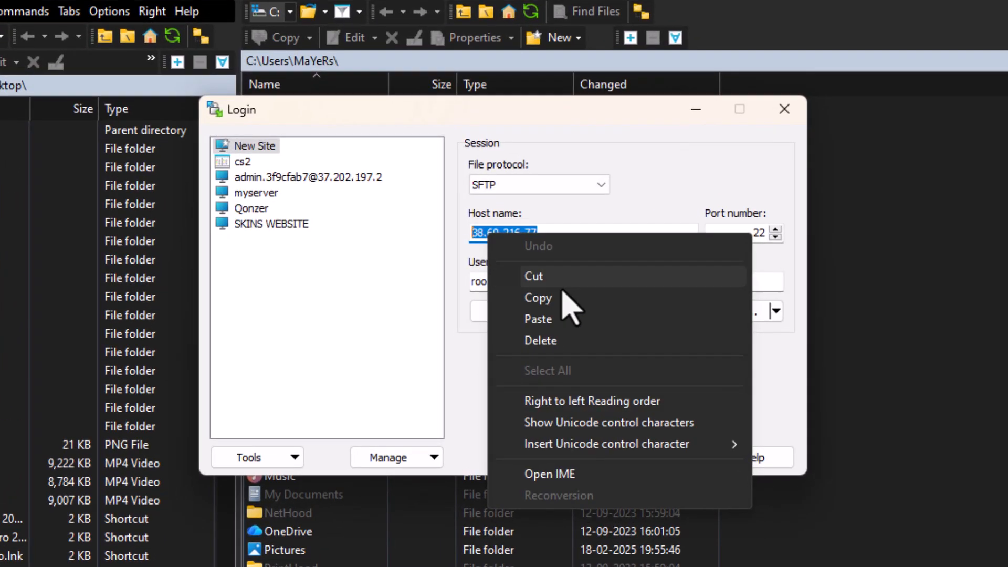
left_click(497, 360)
left_click_drag(519, 282, 443, 279)
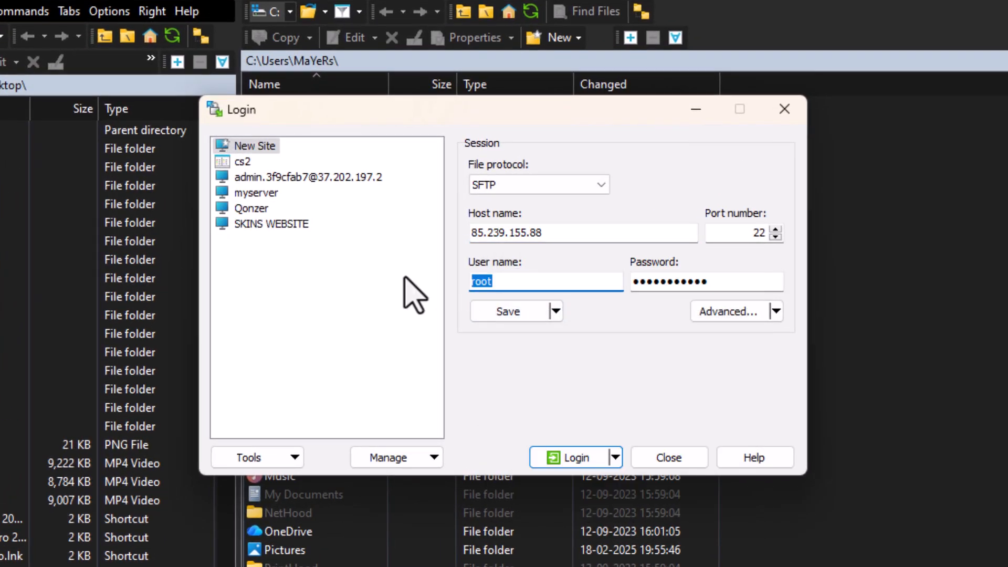
type("mayersdz")
left_click_drag(740, 284, 572, 279)
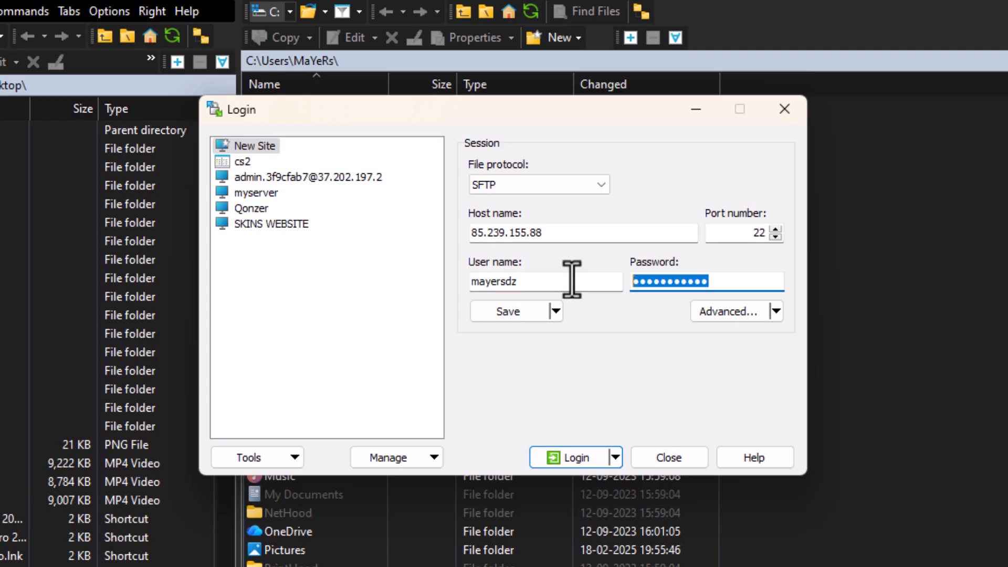
type("●●●●●")
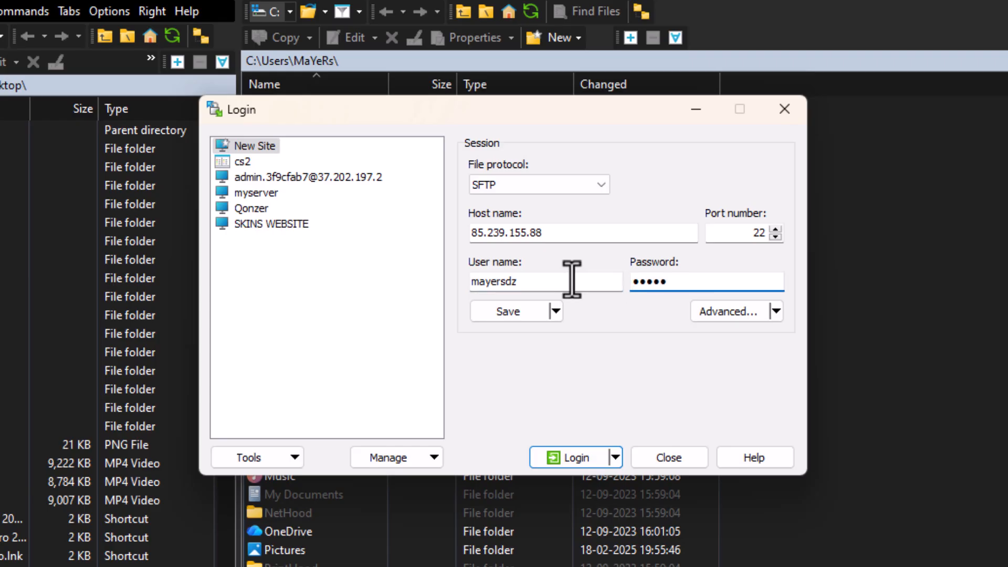
key("BackSpace")
key("BackSpace")
key("BackSpace")
key("BackSpace")
key("BackSpace")
type("●●●●●●●●●")
- Save the site as myserver with its password, overwriting the existing myserver entry
left_click(505, 312)
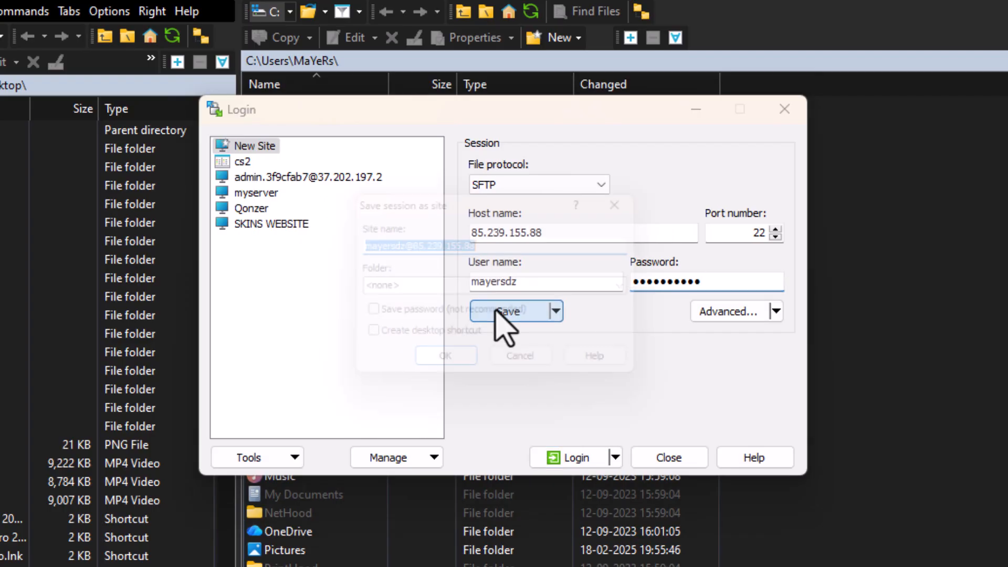
left_click(363, 317)
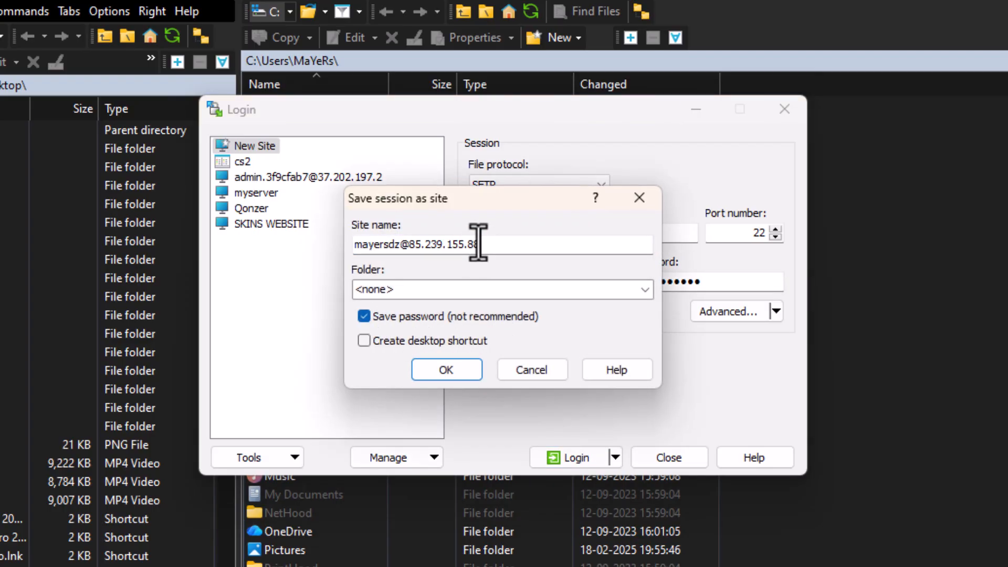
left_click_drag(477, 242, 323, 252)
type("myserver")
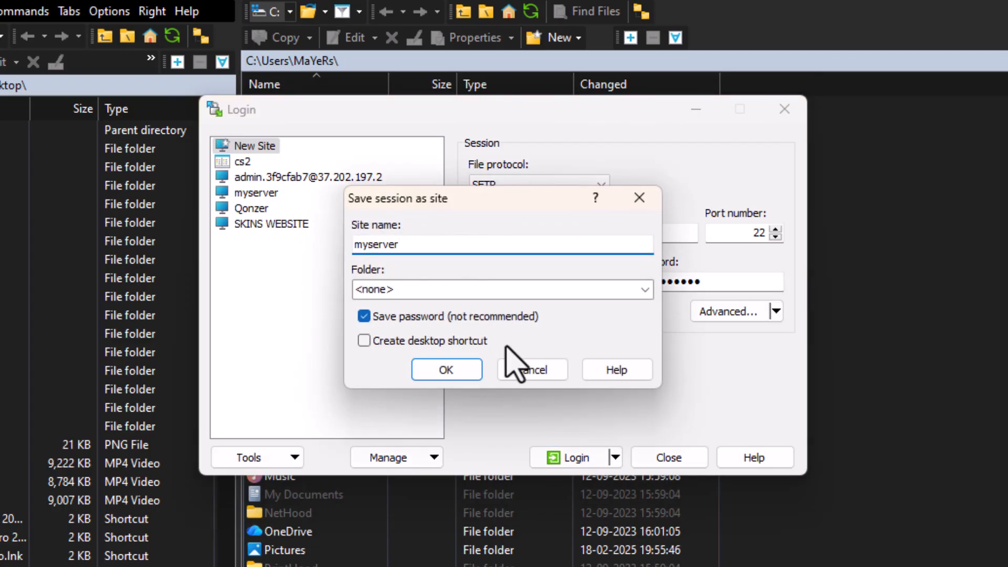
left_click(475, 369)
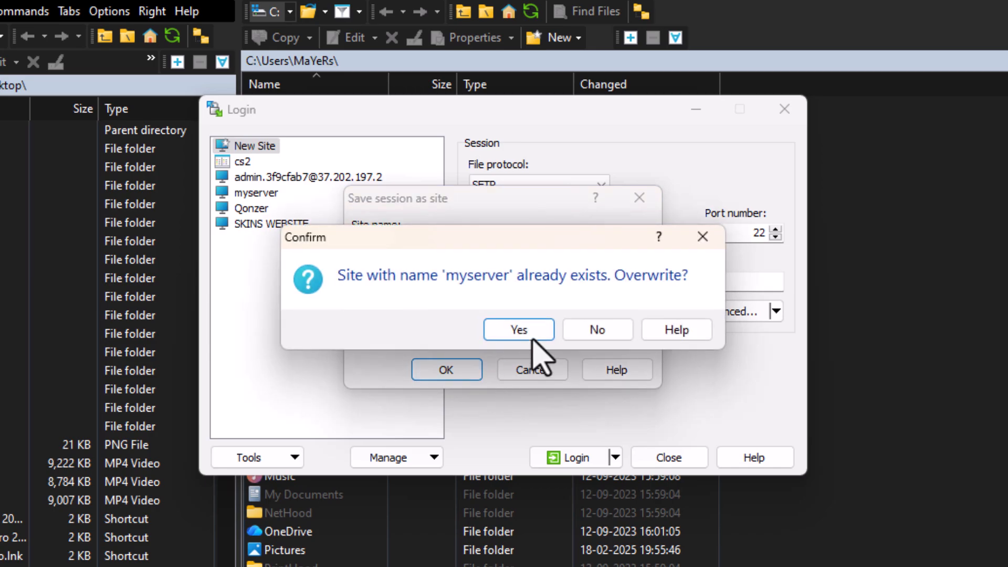
left_click(537, 330)
- Connect with the saved site and open lgsm/config-lgsm/cs2server/cs2server.cfg in the editor
left_click(578, 462)
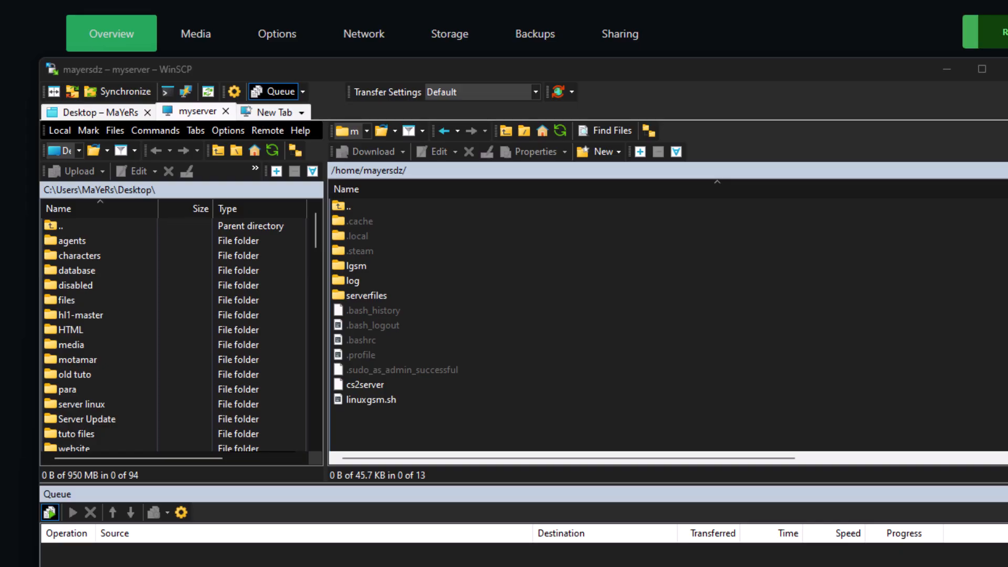
left_click(357, 266)
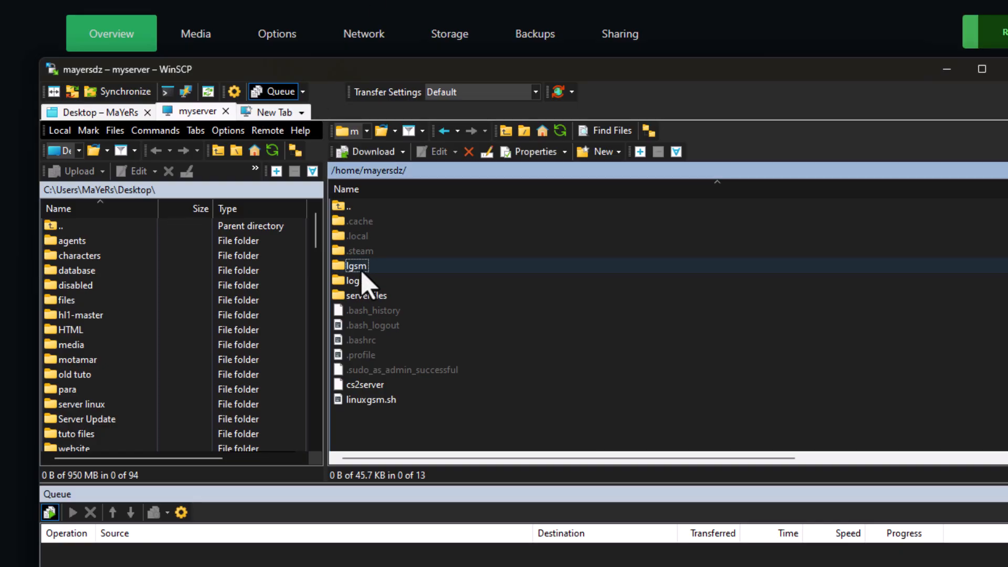
double_click(361, 269)
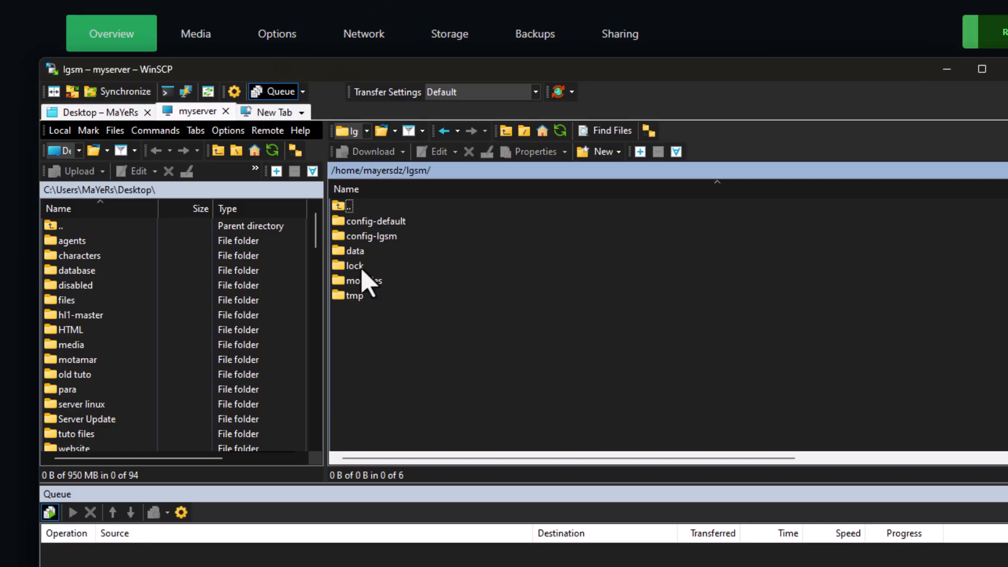
double_click(376, 237)
double_click(366, 223)
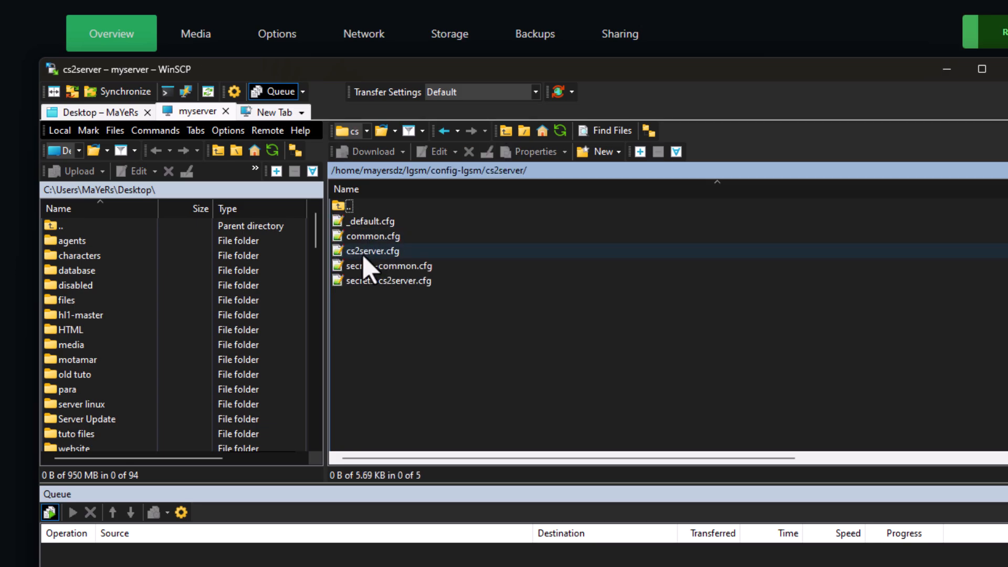
double_click(362, 254)
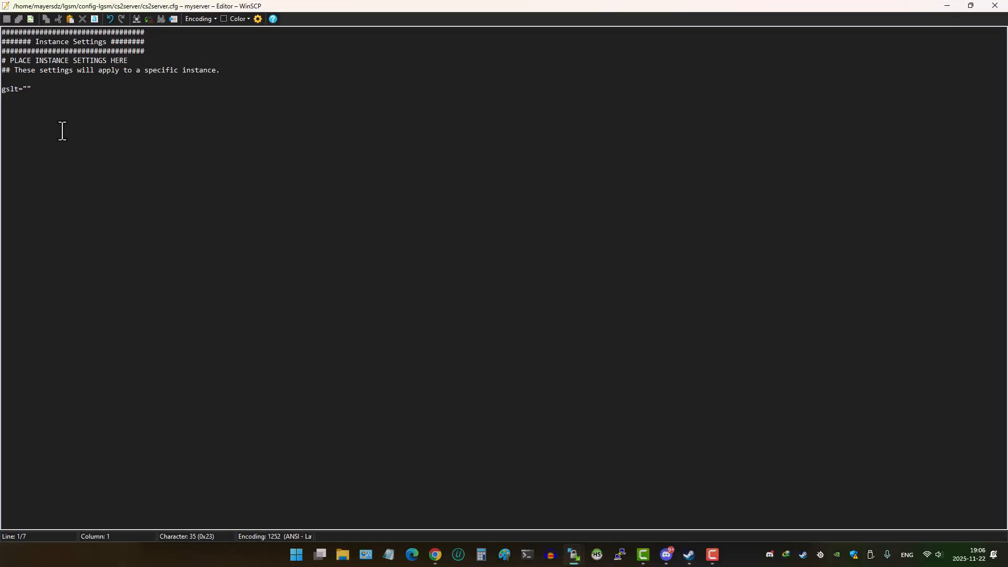
- Open _default.cfg and copy its ip, port and maxplayers lines
left_click(32, 114)
left_click(995, 6)
double_click(369, 255)
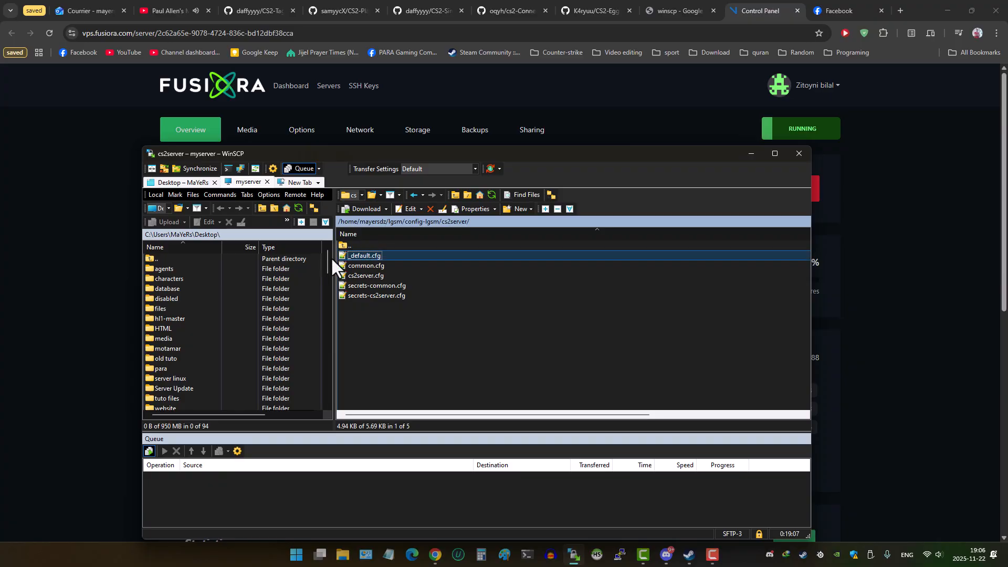
scroll(44, 241, "down", 13)
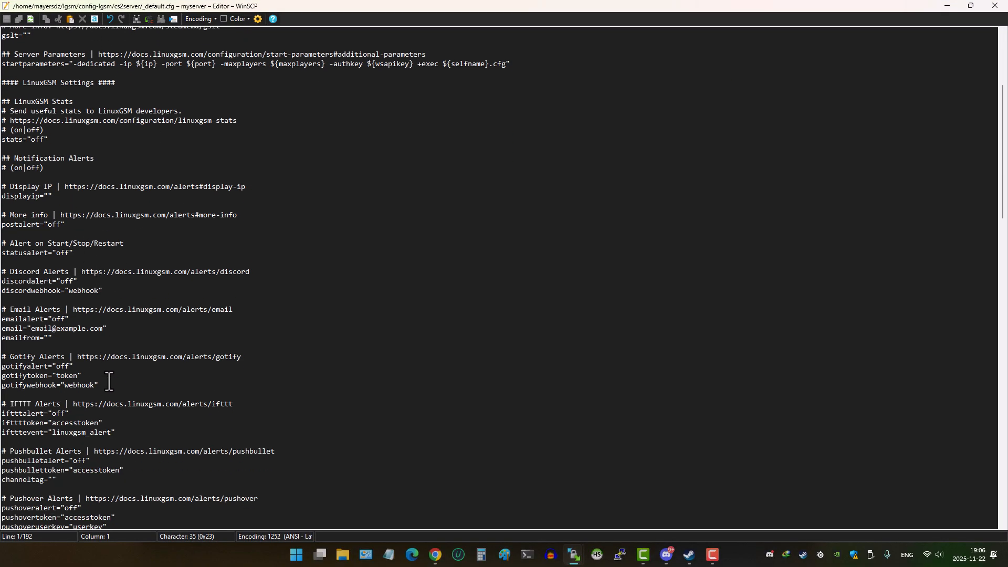
scroll(116, 364, "down", 3)
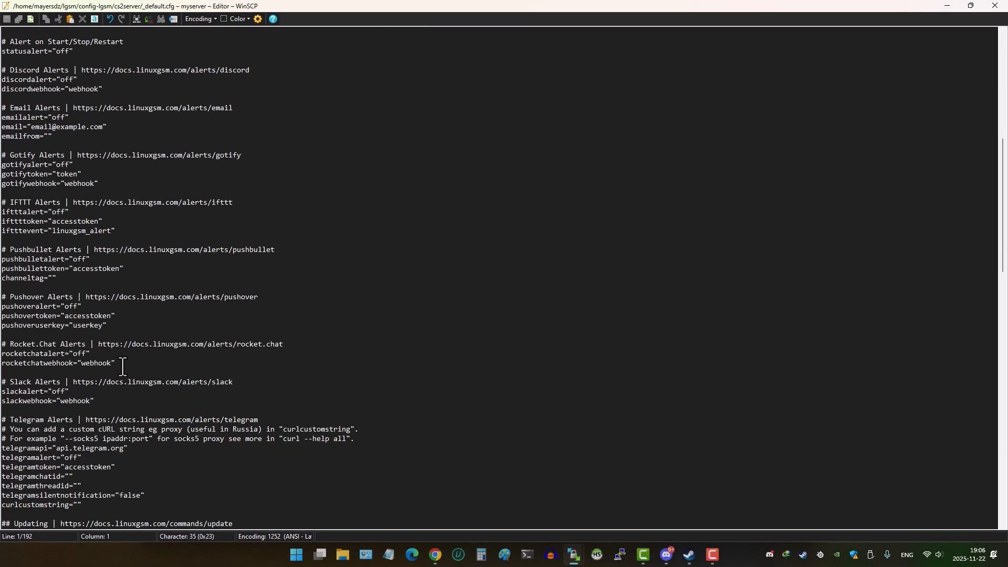
scroll(121, 364, "up", 15)
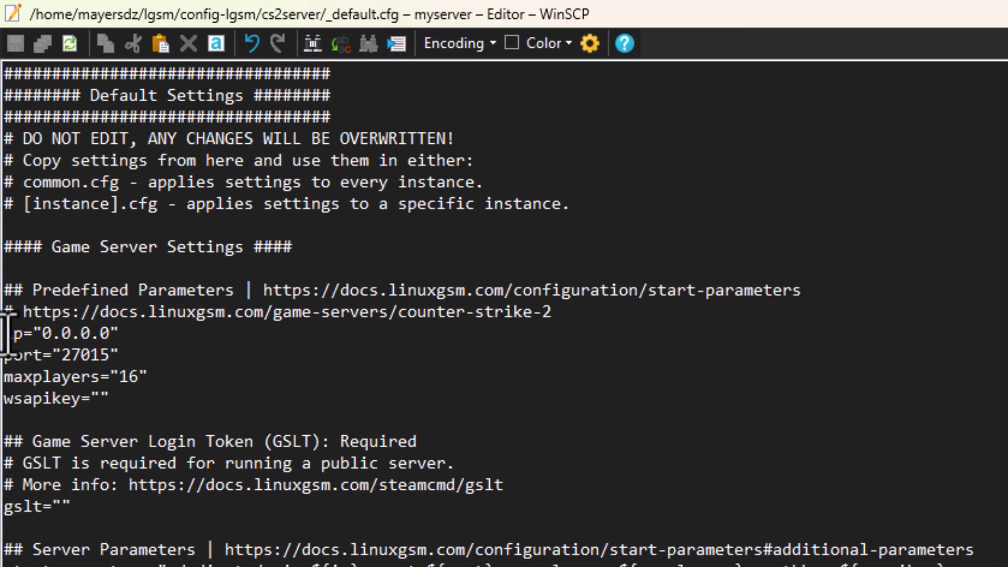
left_click_drag(4, 332, 139, 376)
right_click(141, 374)
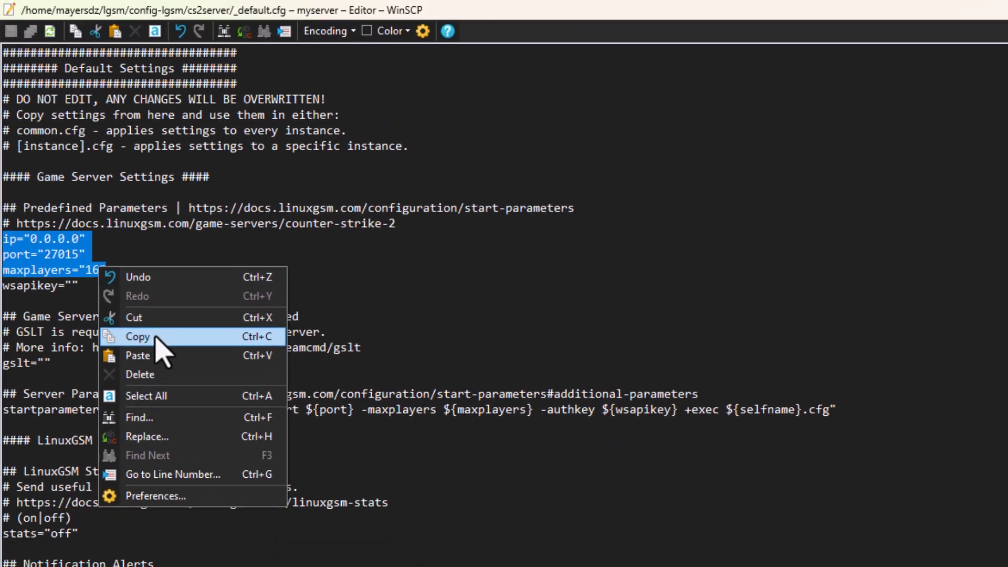
left_click(181, 453)
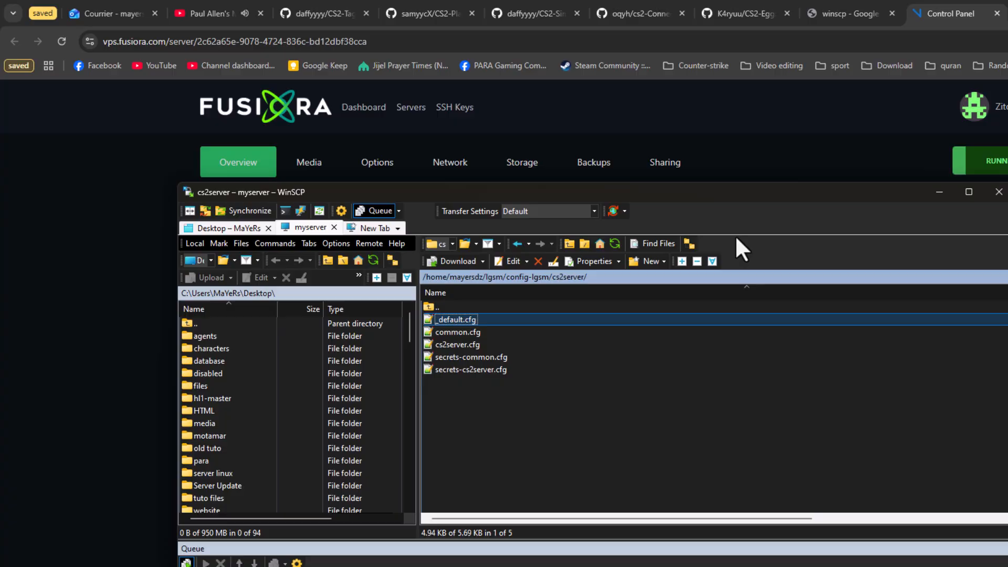
- Paste those lines at the end of cs2server.cfg and change maxplayers from 16 to 20
double_click(452, 346)
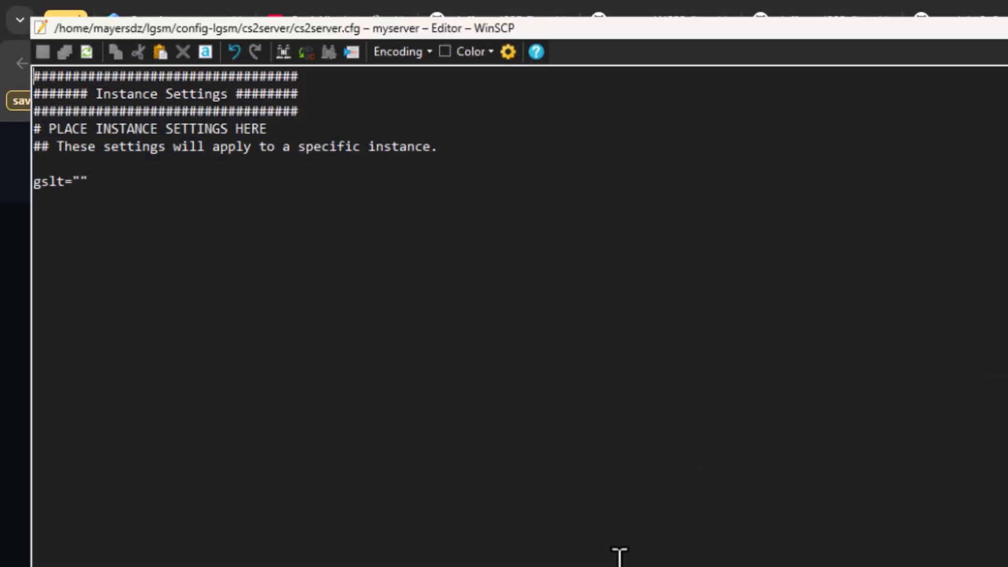
left_click(406, 354)
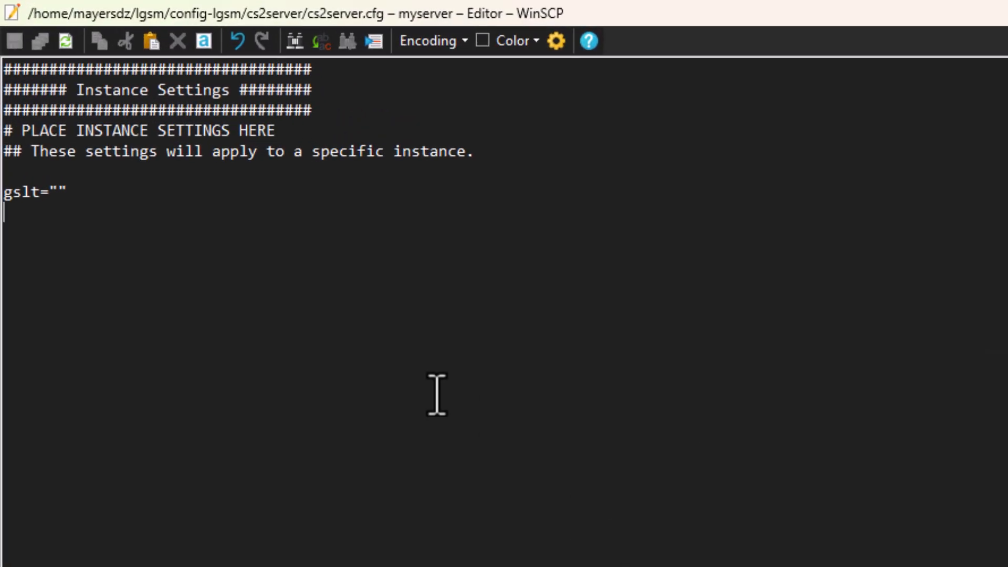
right_click(405, 354)
left_click(445, 450)
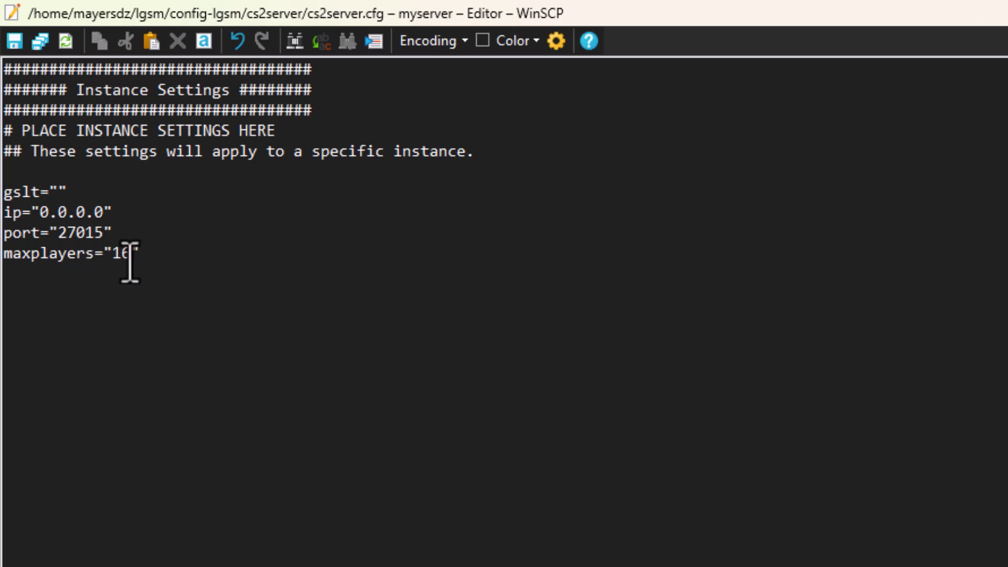
left_click_drag(130, 261, 108, 263)
type("20")
left_click_drag(101, 213, 40, 213)
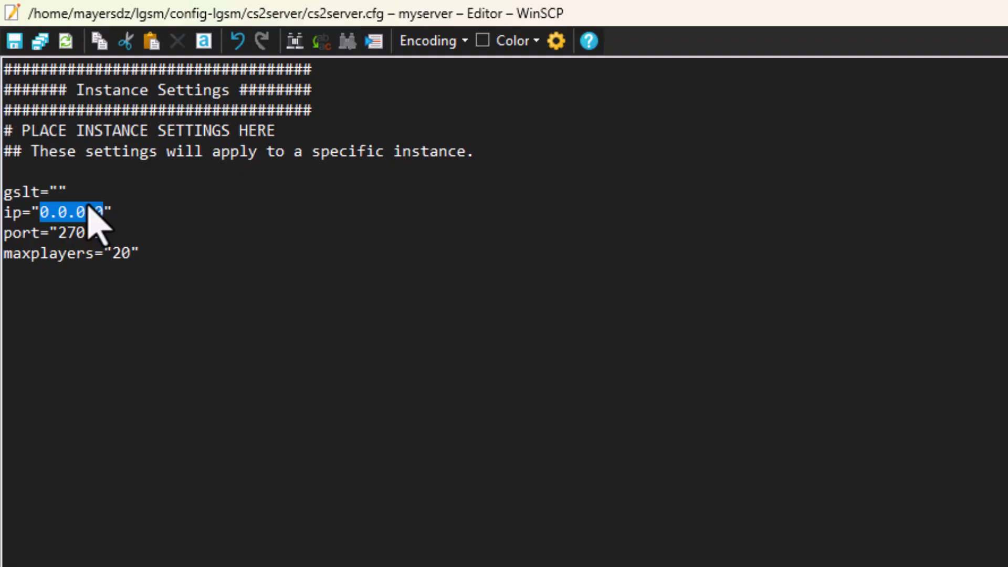
left_click(58, 192)
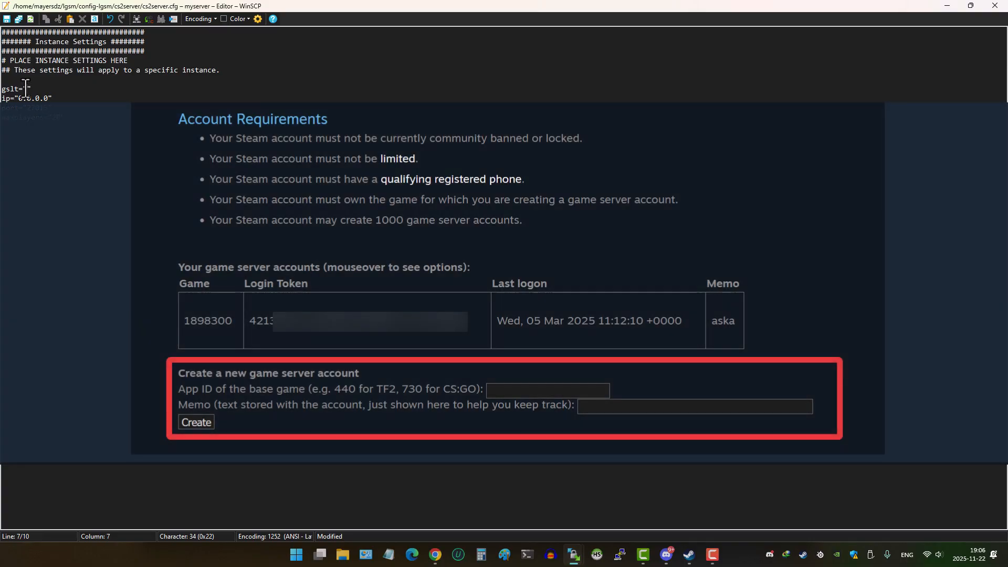
left_click_drag(32, 90, 6, 92)
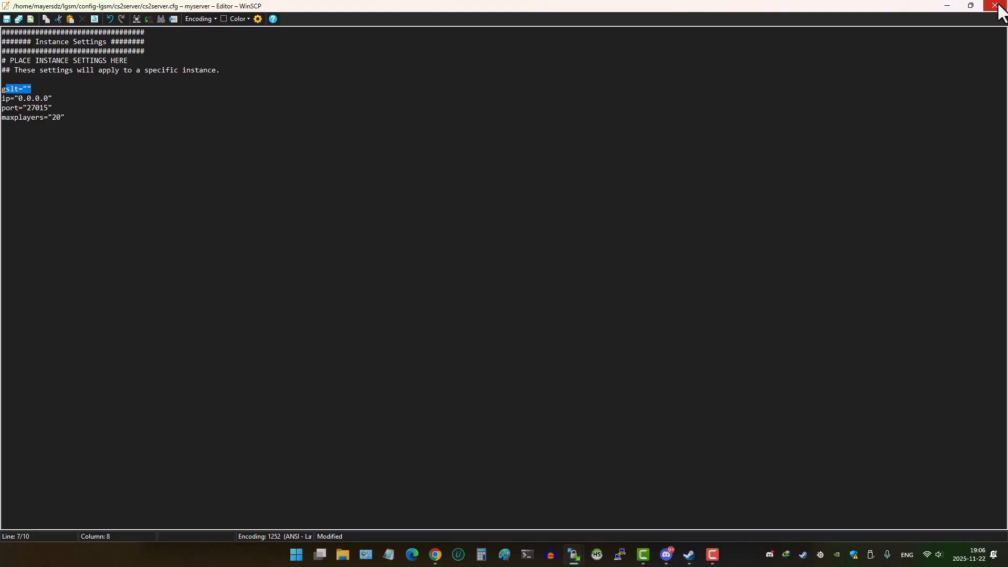
- Save cs2server.cfg and browse to serverfiles/game/csgo/cfg on the server
left_click(995, 6)
left_click(444, 292)
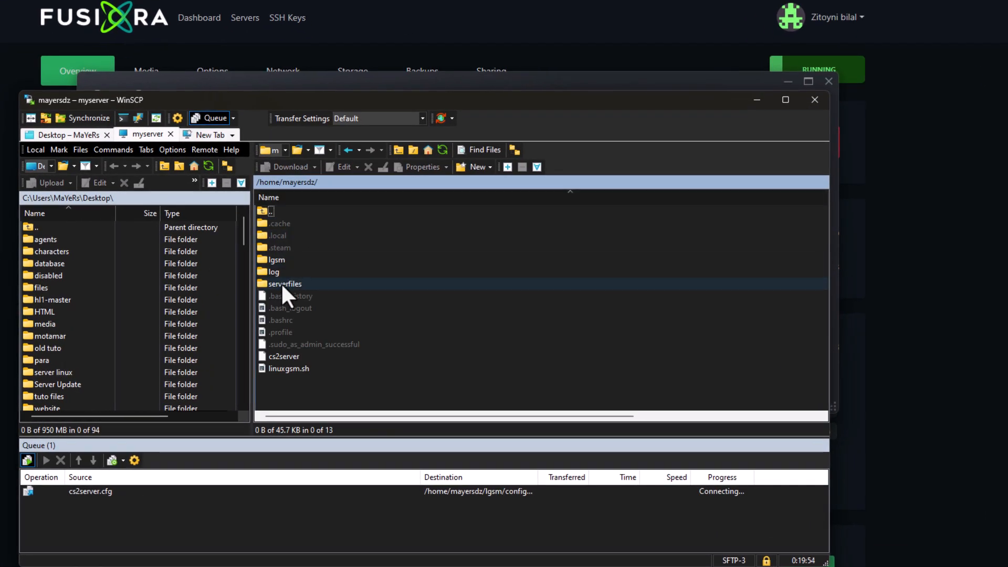
double_click(281, 282)
double_click(284, 225)
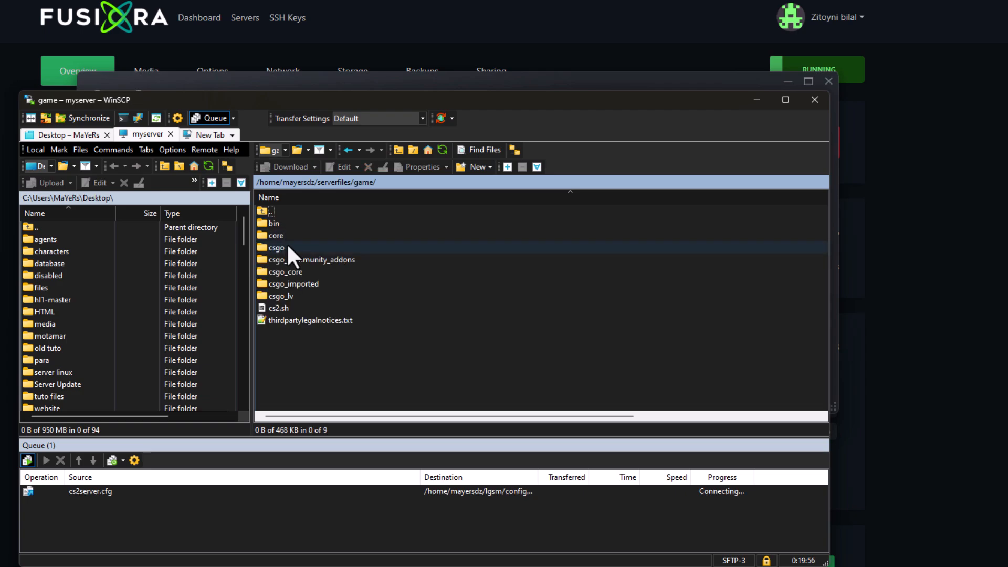
double_click(287, 246)
double_click(280, 237)
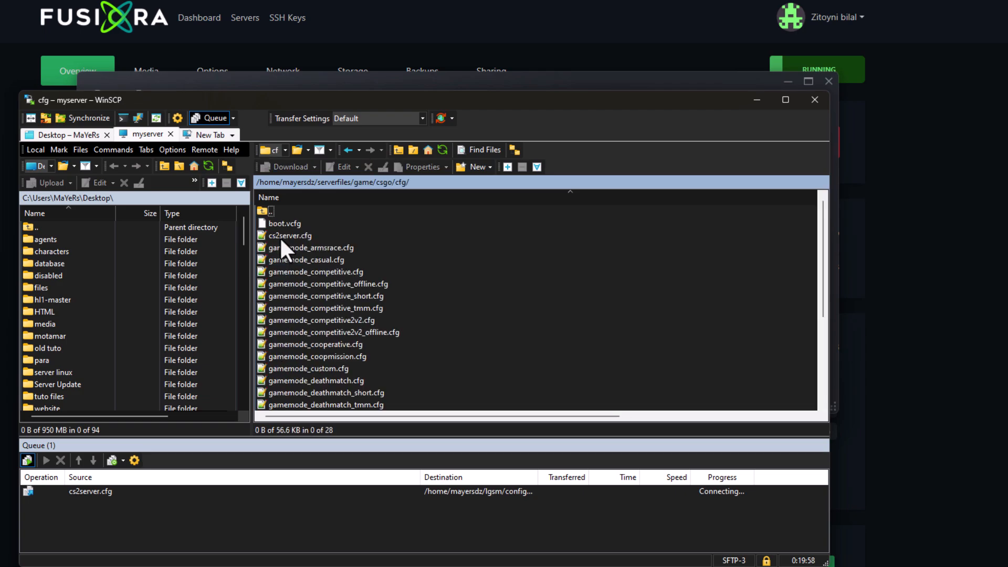
scroll(362, 337, "down", 4)
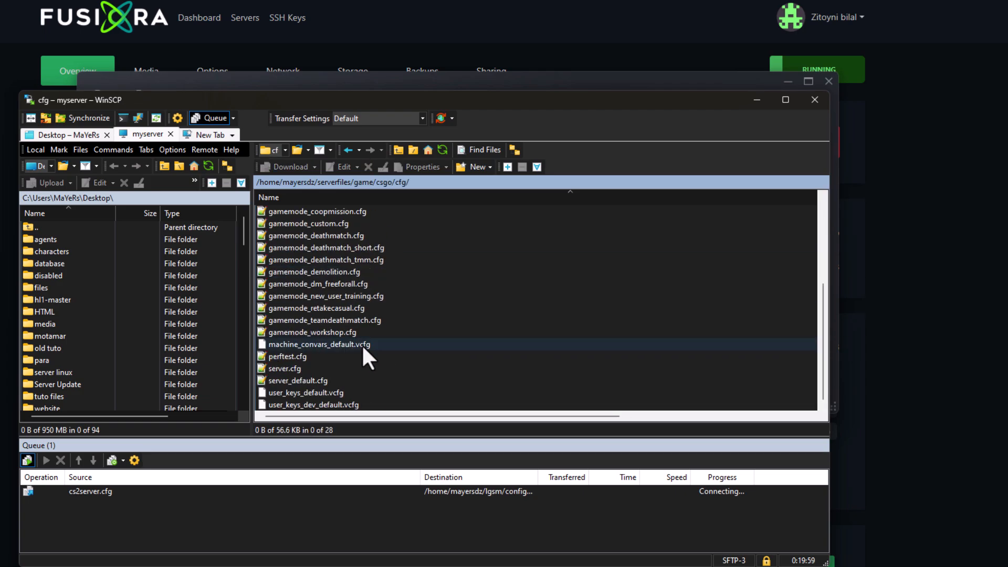
- Check server.cfg, then open the cfg folder's cs2server.cfg in the editor
double_click(289, 370)
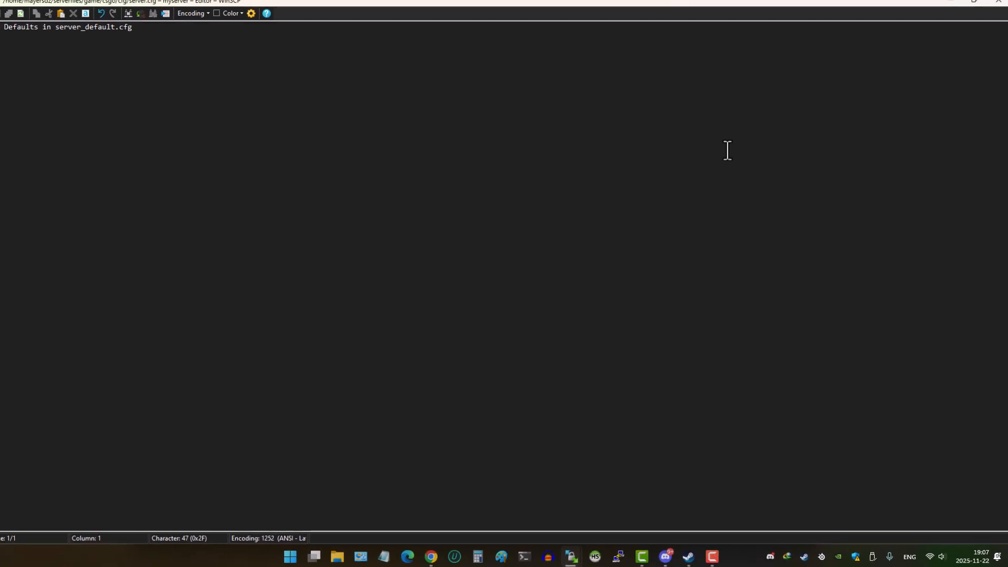
left_click_drag(317, 2, 304, 120)
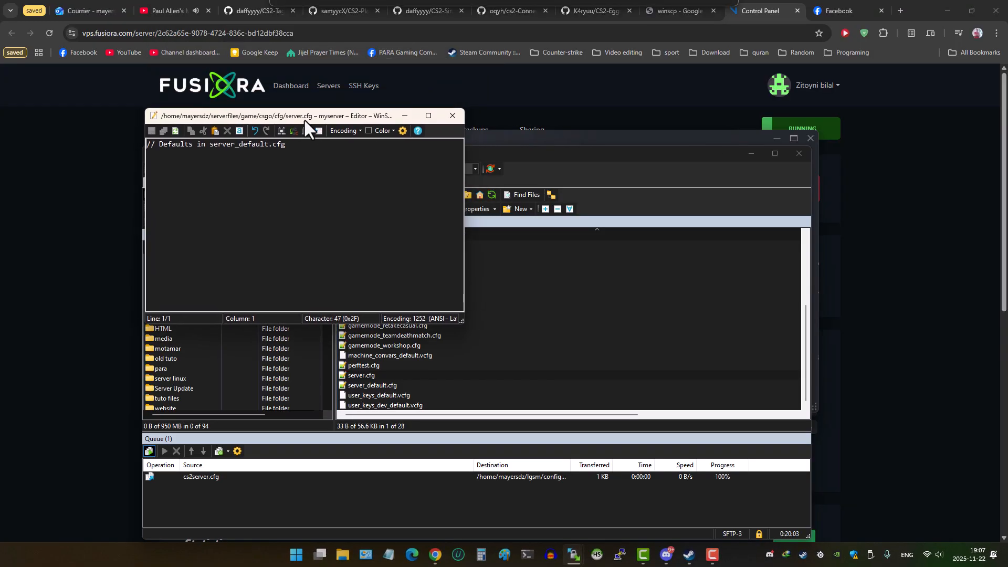
left_click(451, 115)
scroll(388, 336, "up", 5)
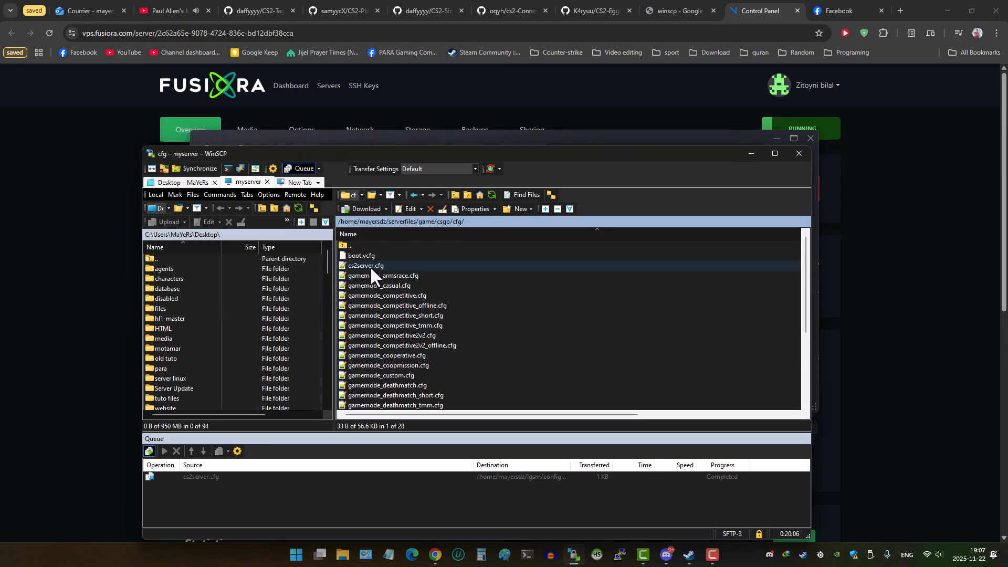
scroll(378, 293, "down", 4)
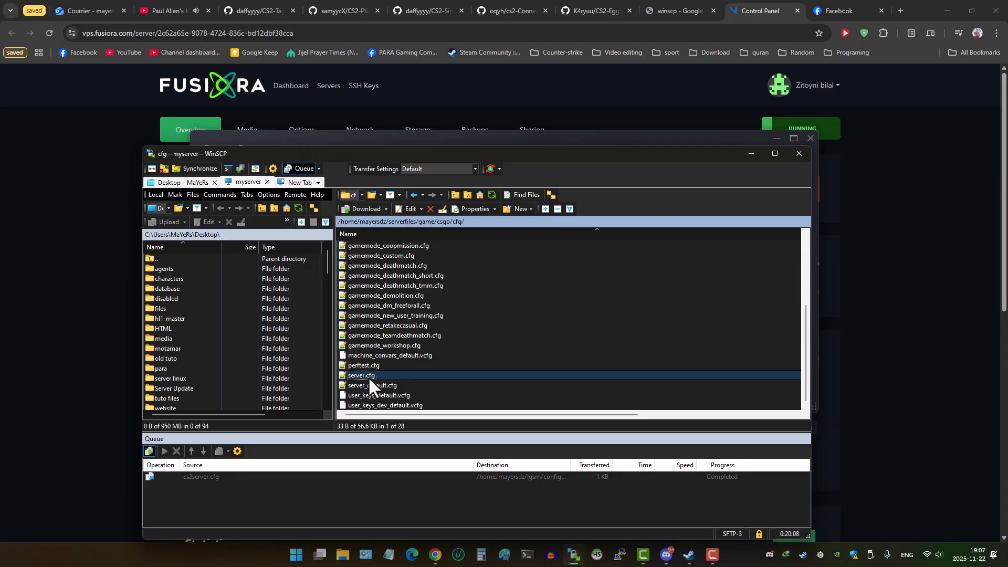
scroll(366, 381, "up", 4)
left_click(360, 265)
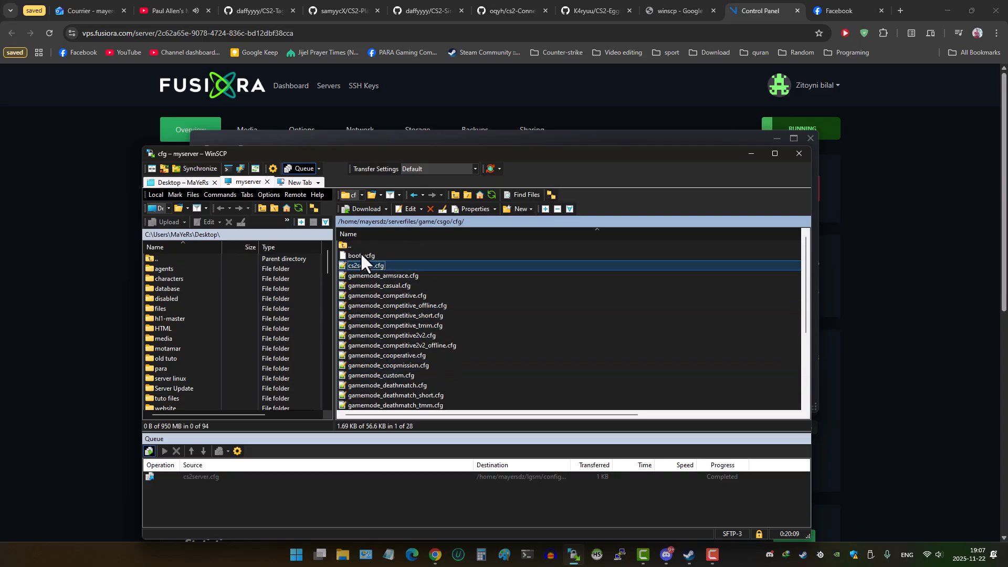
double_click(360, 264)
- Replace the LinuxGSM hostname with a custom server name and change the map to de_mirage
left_click_drag(188, 211, 222, 210)
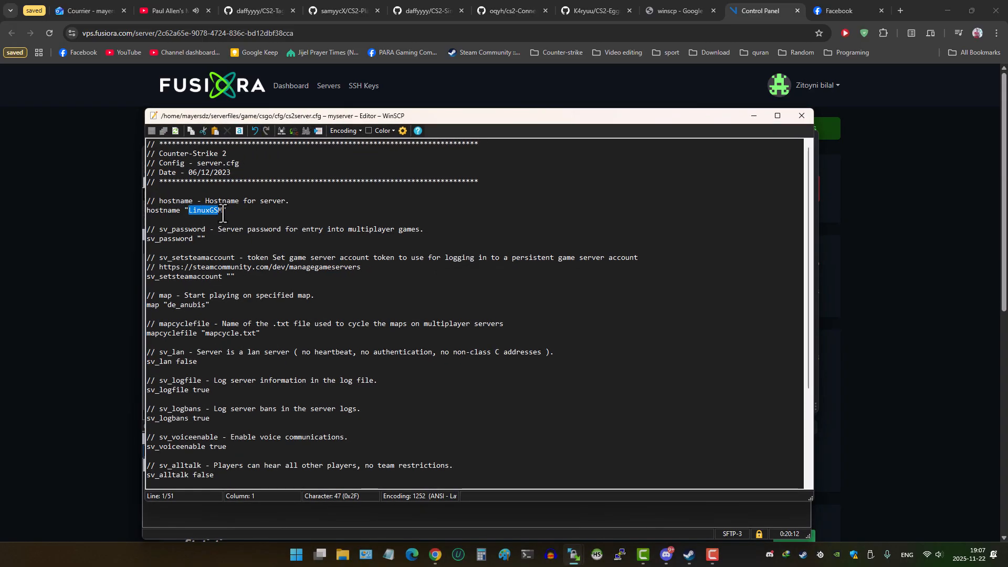
type("may")
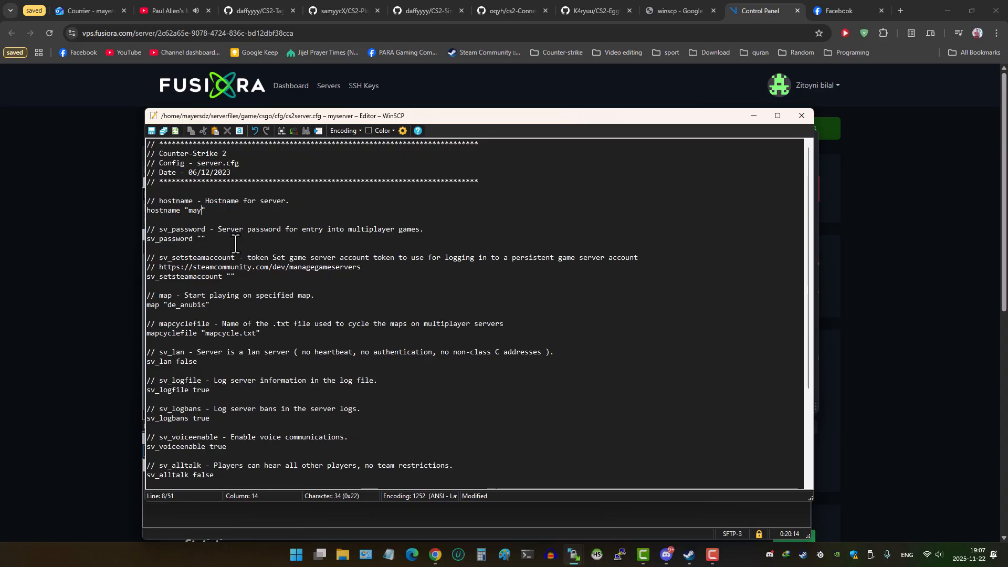
type("ersdz server")
scroll(209, 244, "down", 1)
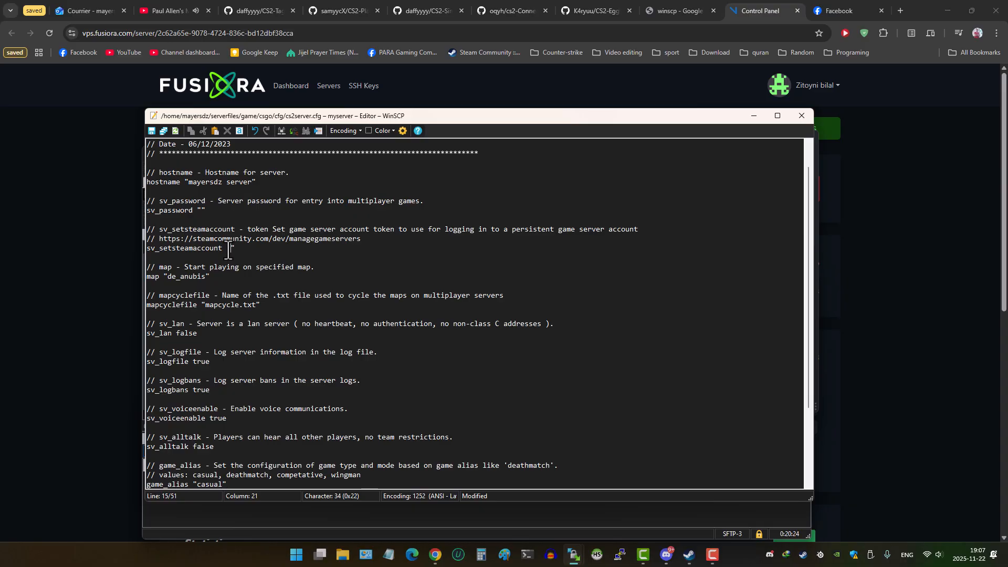
scroll(210, 287, "down", 2)
left_click_drag(205, 221, 179, 220)
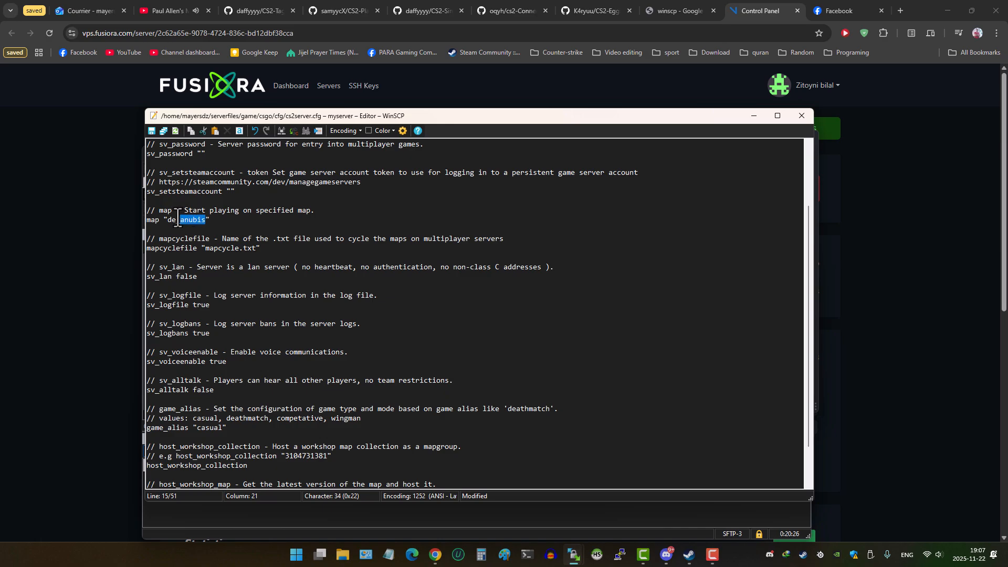
type("mirage")
- Append a 'mapgroup mg_mymaps' line at the end and save cs2server.cfg
scroll(215, 257, "down", 2)
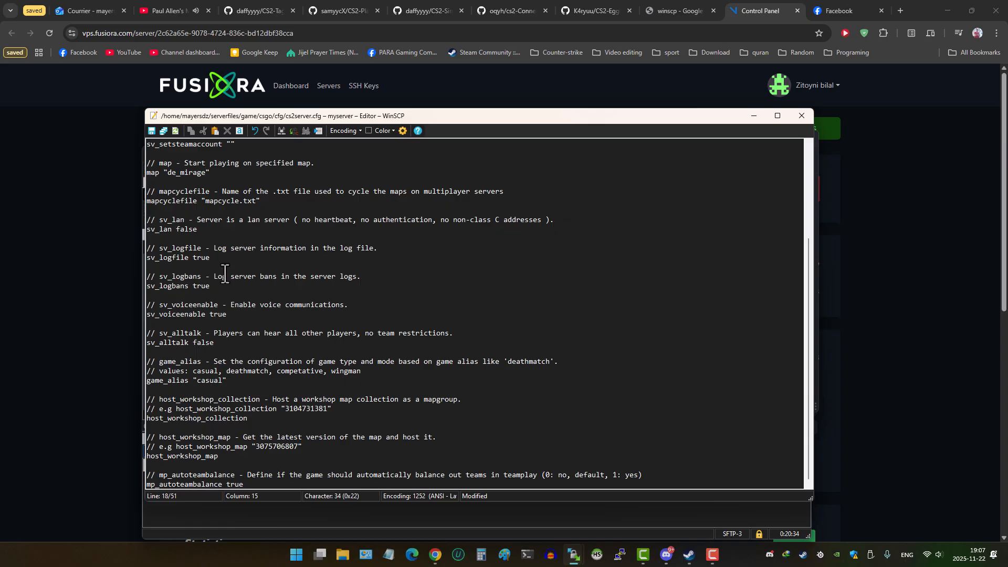
left_click(251, 484)
key("Return")
key("Return")
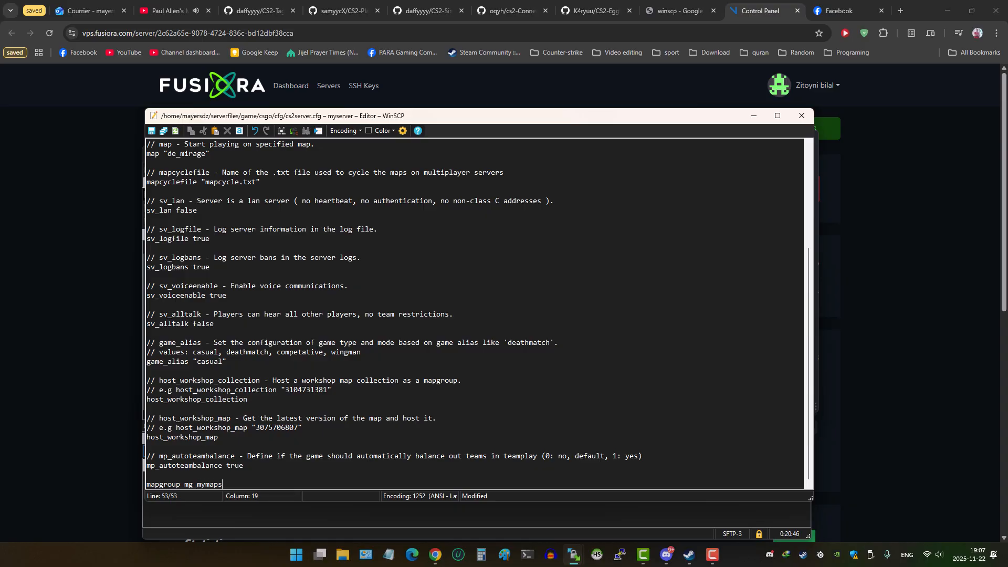
mouse_move(222, 484)
left_mouse_down()
mouse_move(146, 485)
mouse_move(227, 490)
left_mouse_up()
left_click(186, 487)
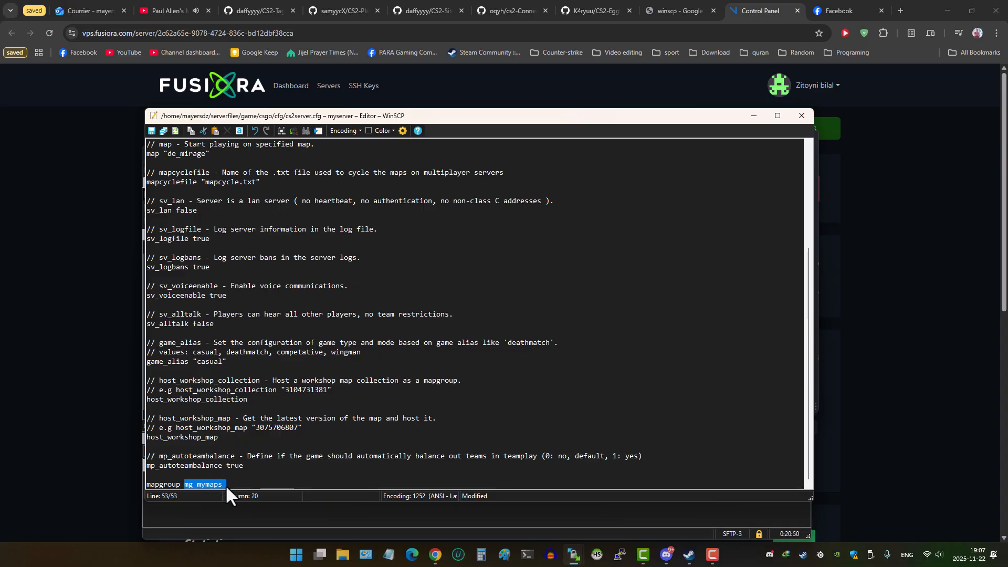
left_click(223, 485)
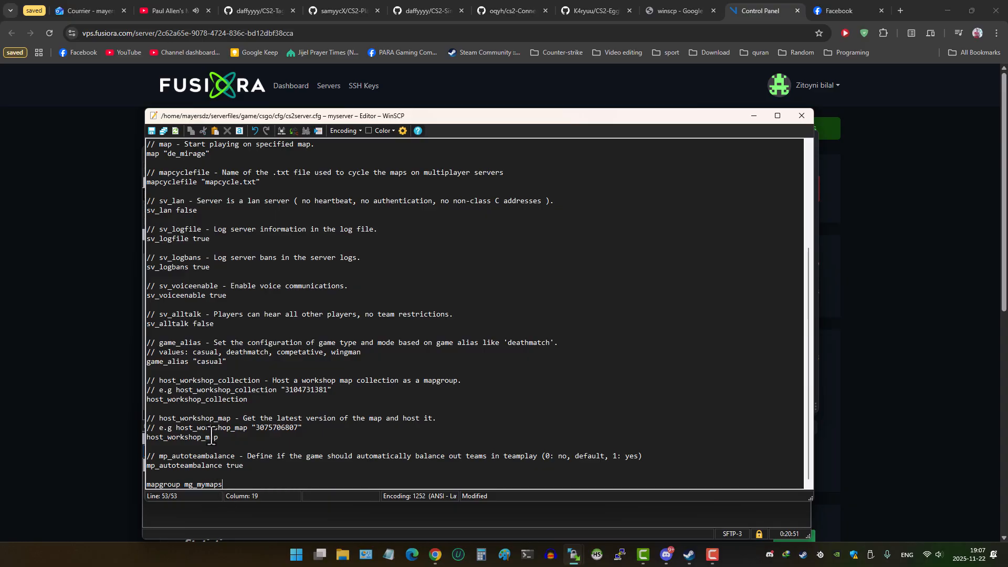
left_click(256, 401)
left_click_drag(197, 362, 223, 363)
scroll(217, 336, "up", 4)
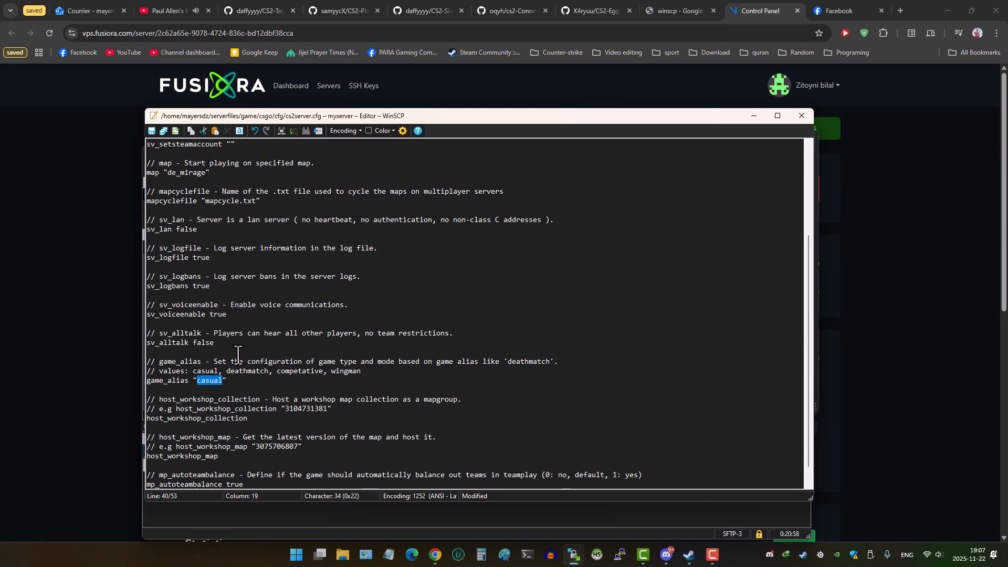
left_click(151, 130)
- Reconnect PuTTY to the server, log in, and run ./cs2server restart
left_click(913, 415)
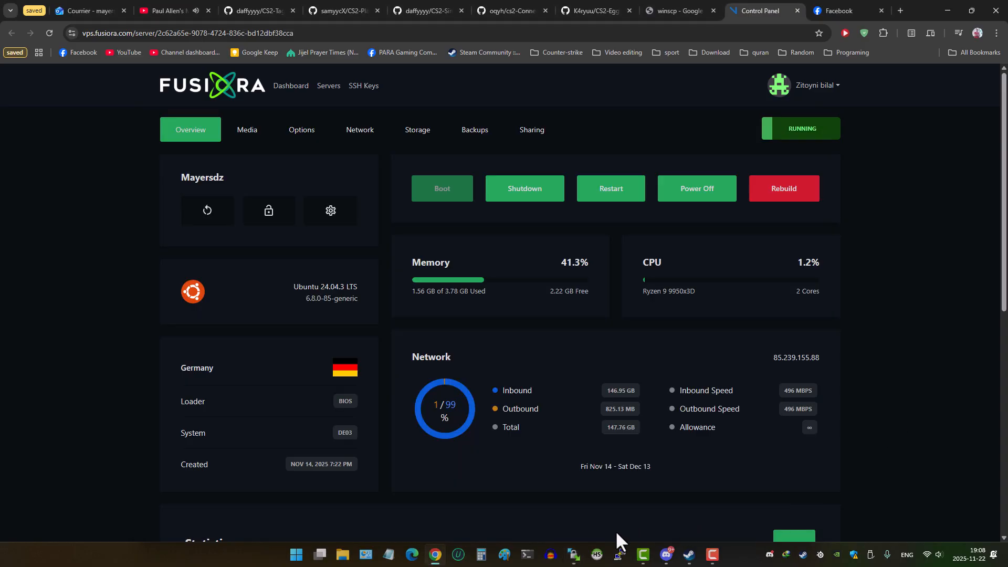
left_click(617, 555)
key("Return")
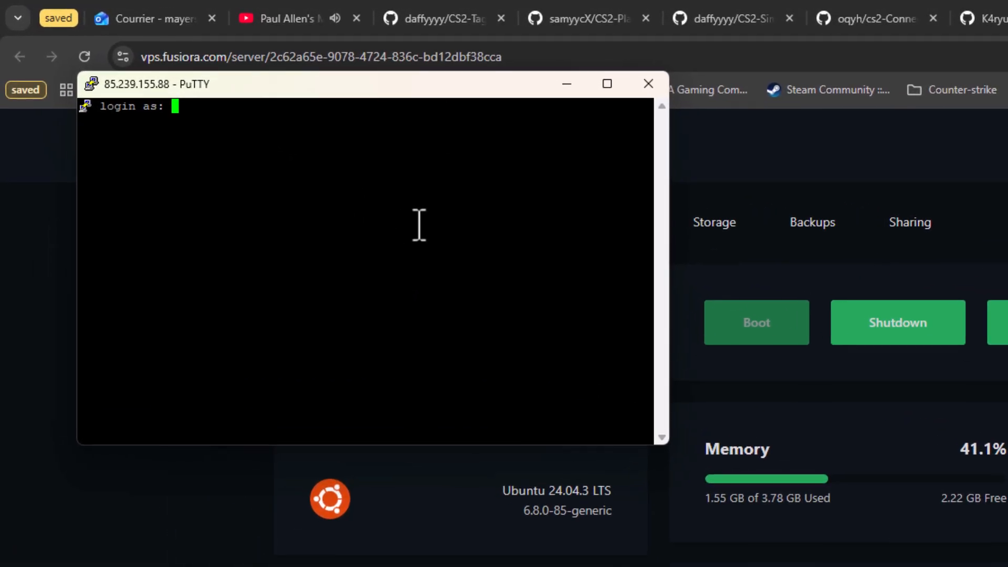
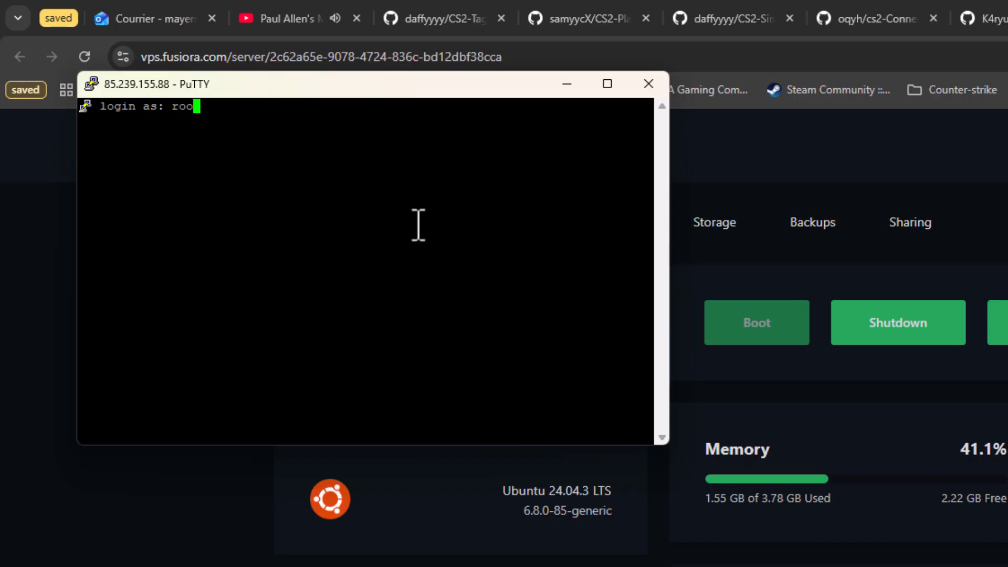
key("Return")
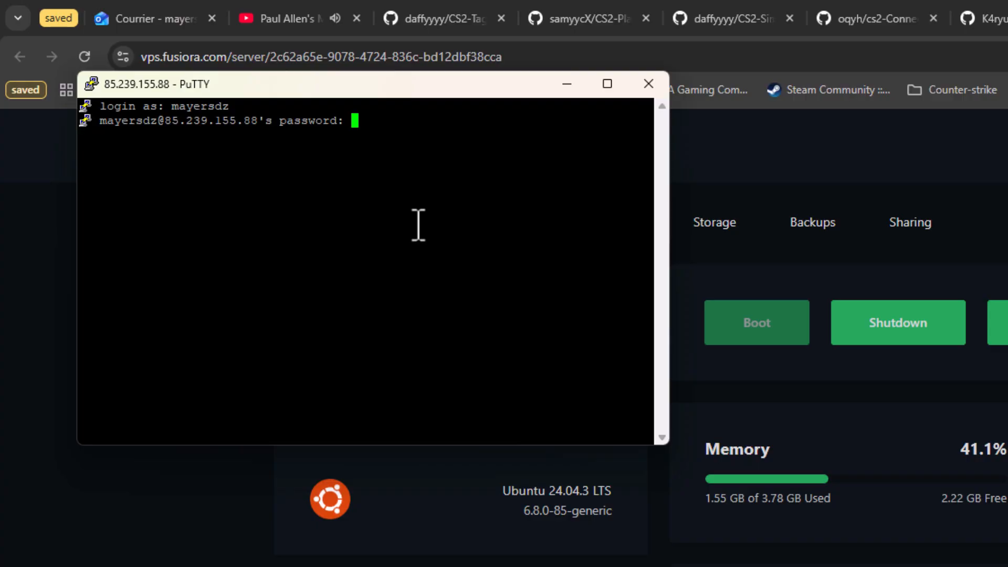
key("Return")
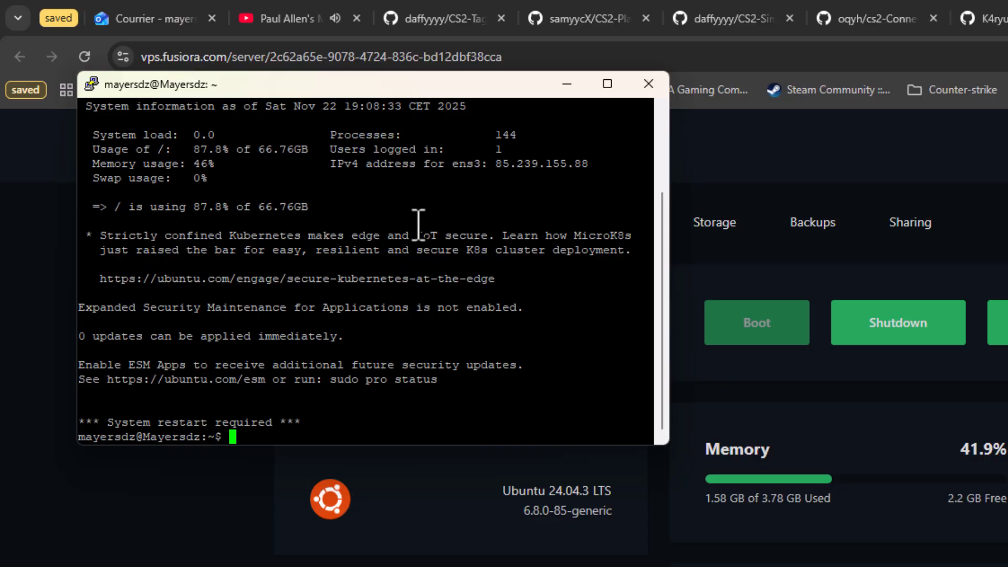
key("Tab")
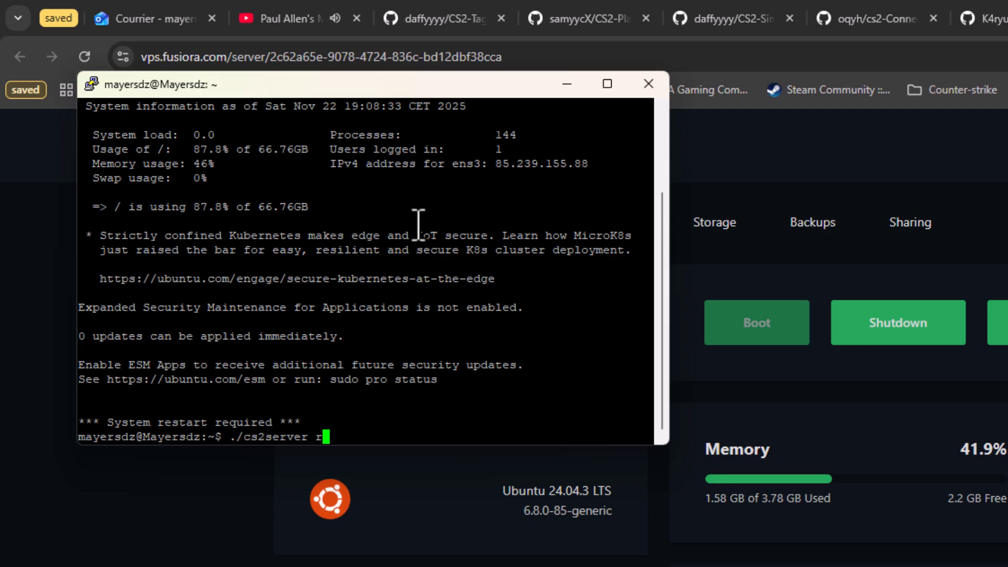
key("Return")
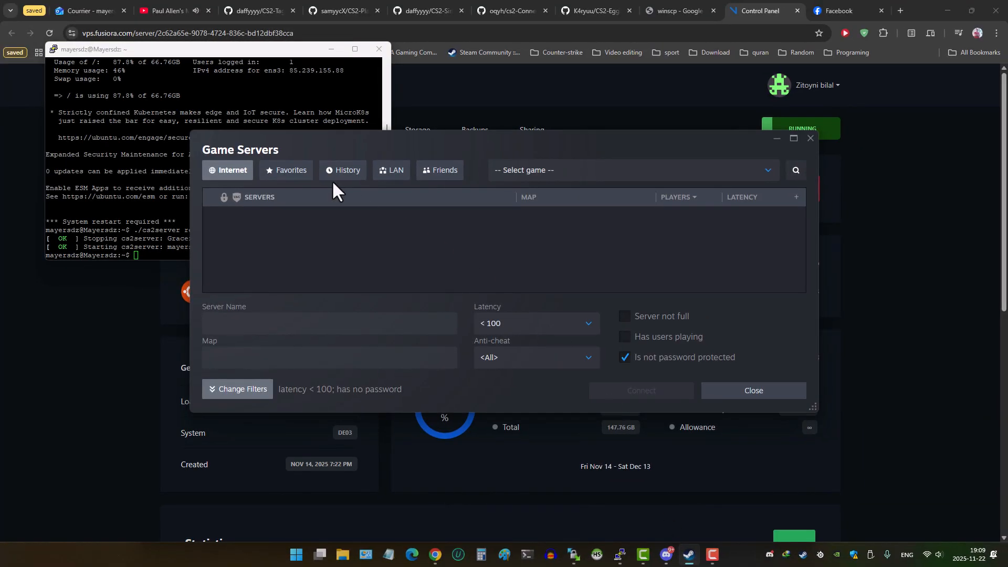
- View and refresh server info for favourite 85.239.155.88:27015, showing de_mirage with 0/20 players
left_click(290, 171)
left_click(299, 288)
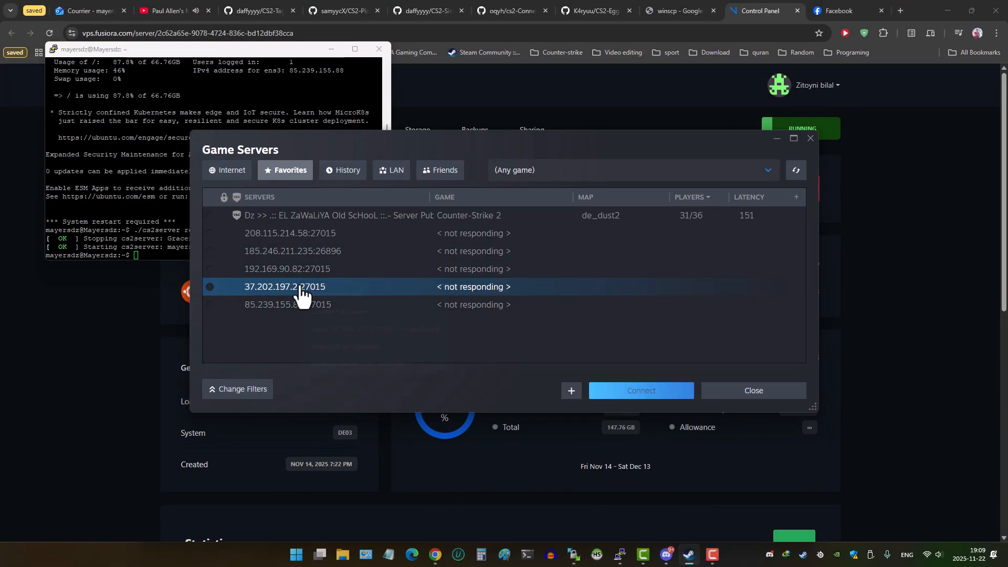
right_click(300, 290)
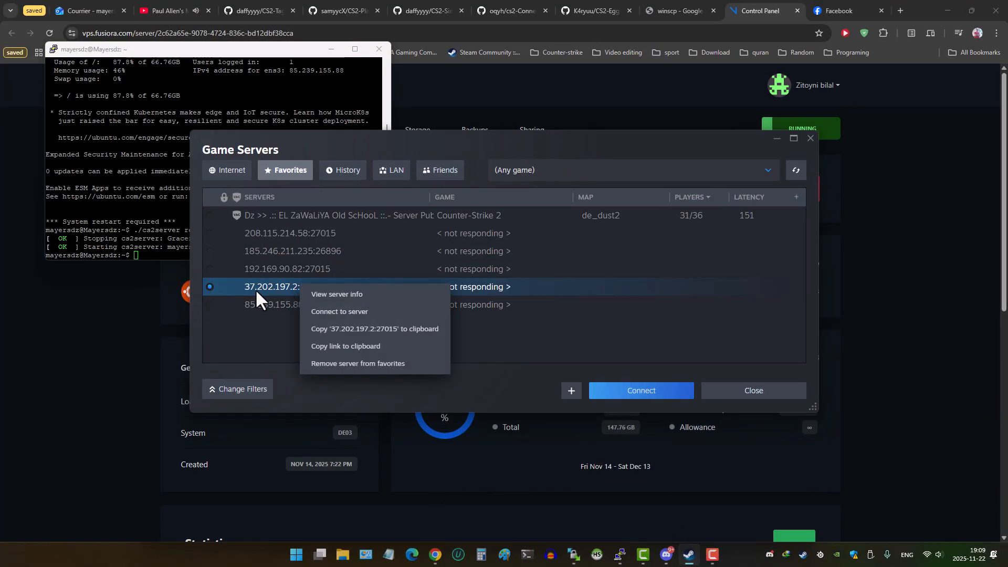
right_click(261, 304)
left_click(281, 318)
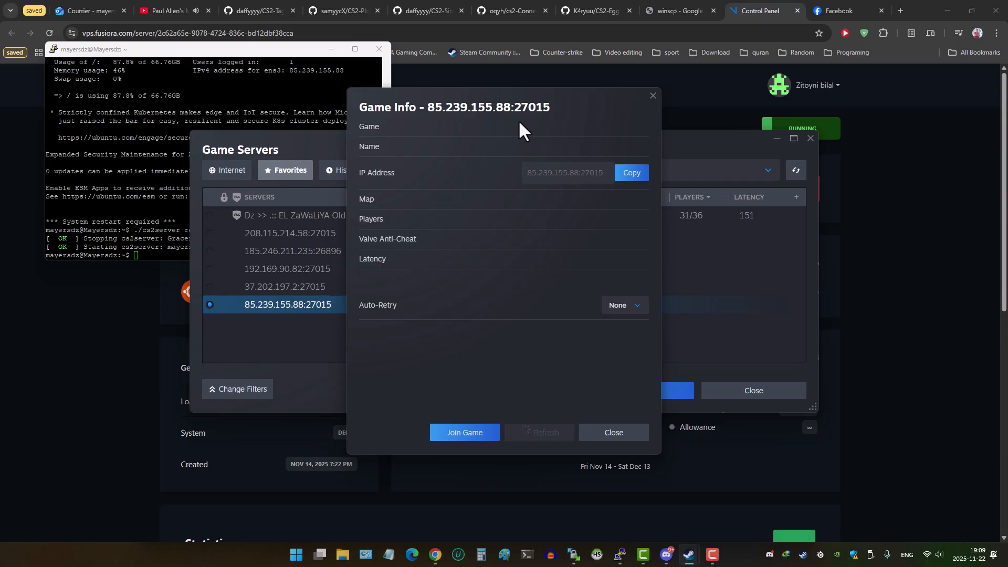
left_click_drag(518, 122, 365, 123)
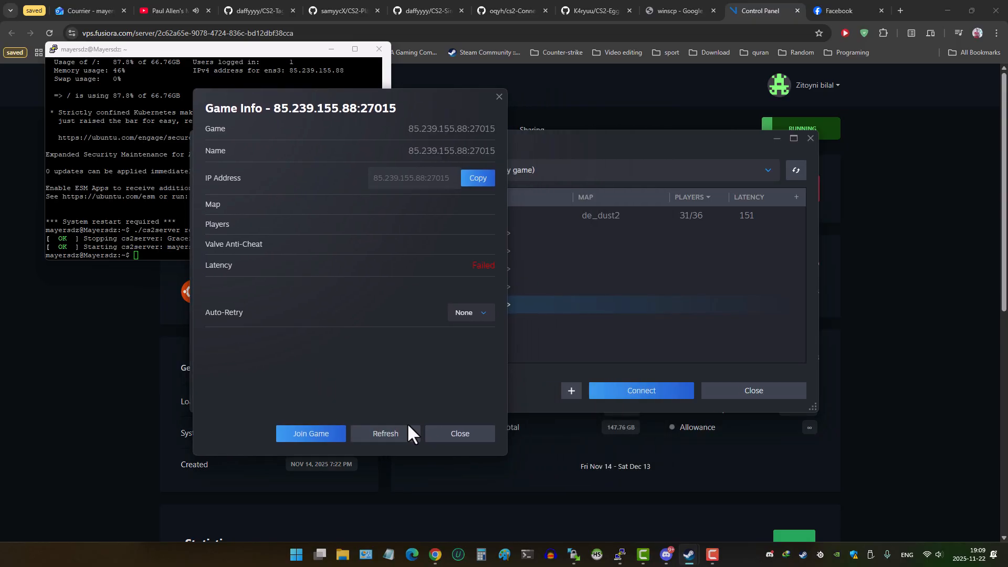
left_click(386, 437)
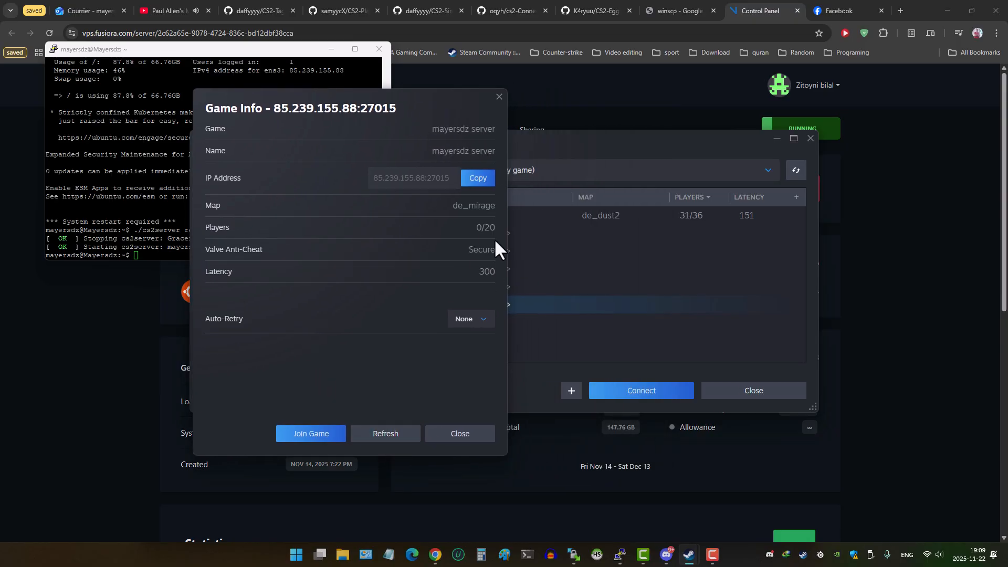